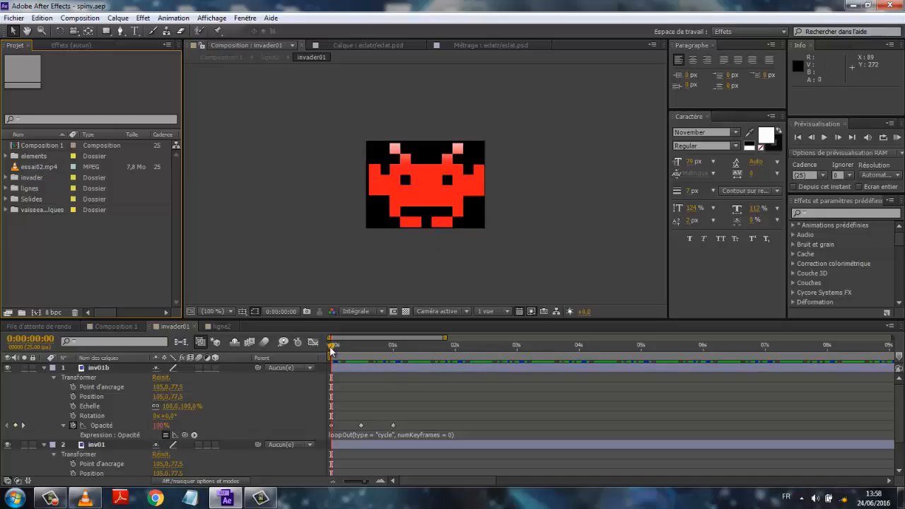
- Examine the opacity keyframes and loopOut expressions on the invader01 layers by scrubbing the timeline
mouse_move(331, 349)
mouse_down()
mouse_move(360, 349)
mouse_move(330, 351)
mouse_up()
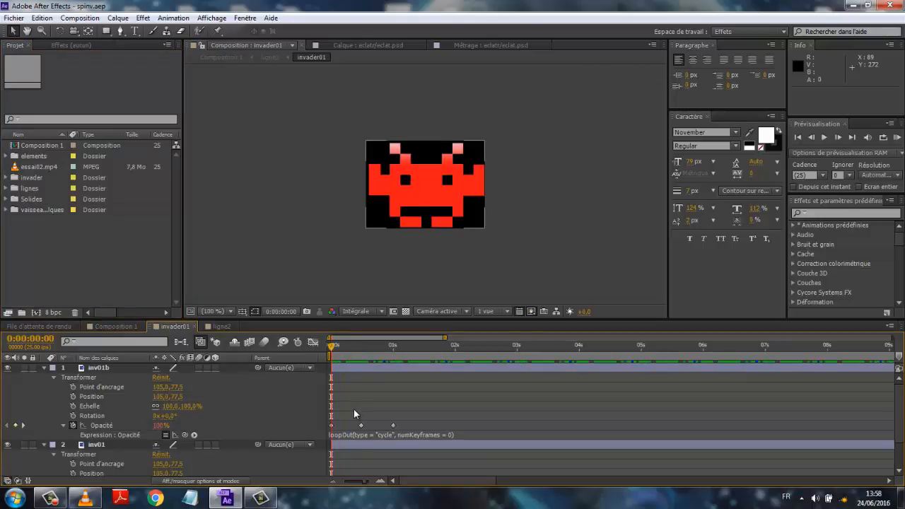
drag(354, 408, 405, 473)
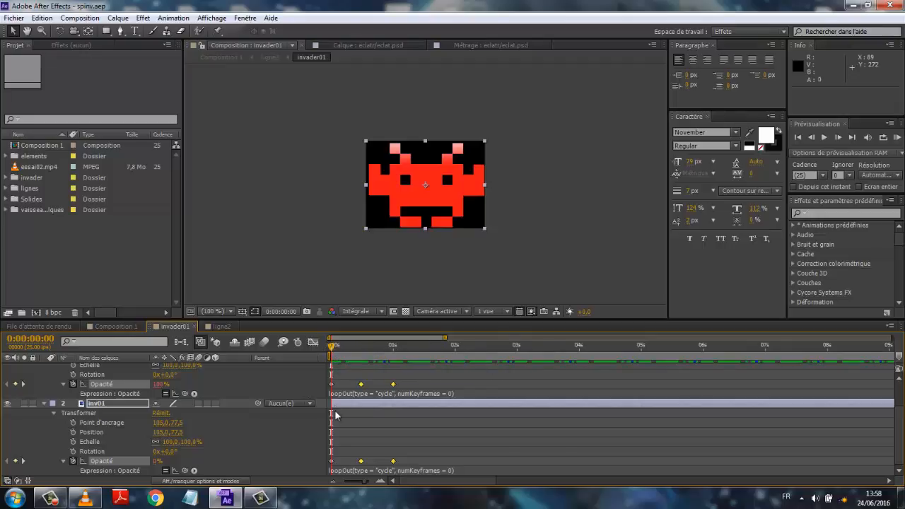
mouse_move(332, 384)
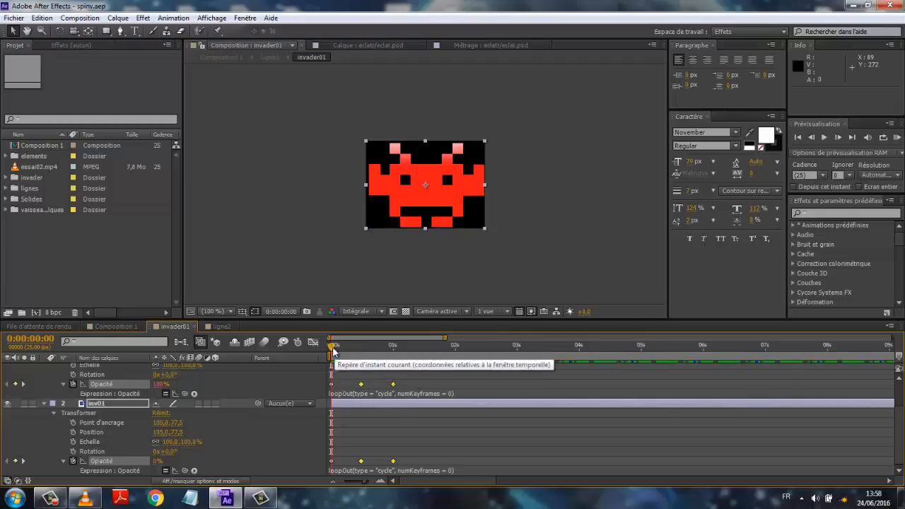
drag(374, 346, 333, 376)
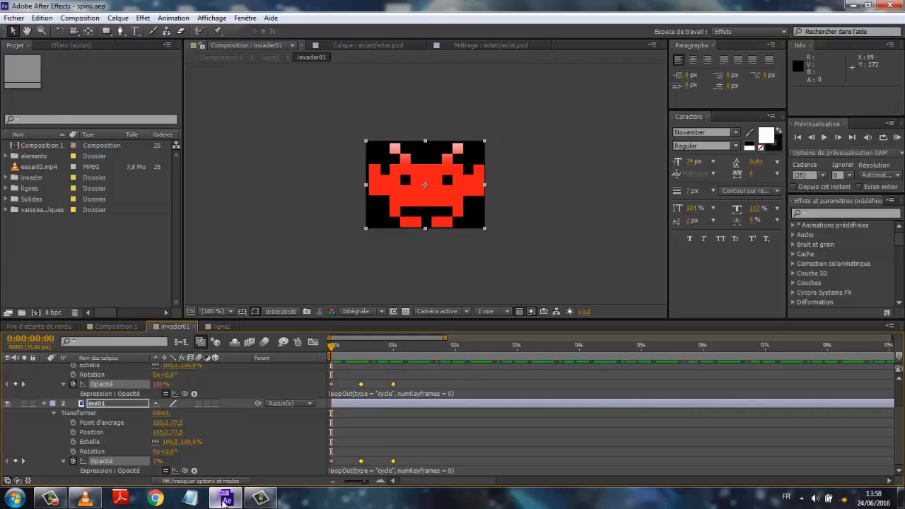
- Play the essai02.mp4 reference video in VLC, then scrub through Composition 1 to compare
mouse_move(224, 499)
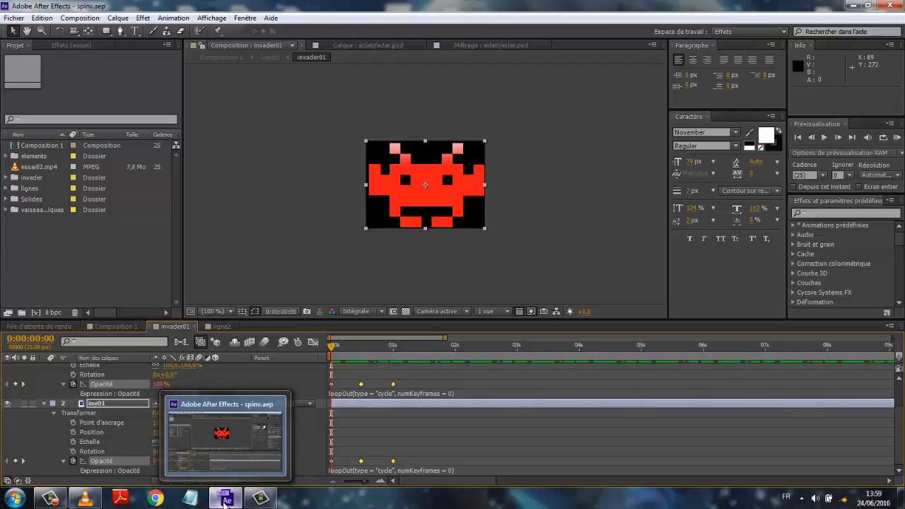
click(87, 501)
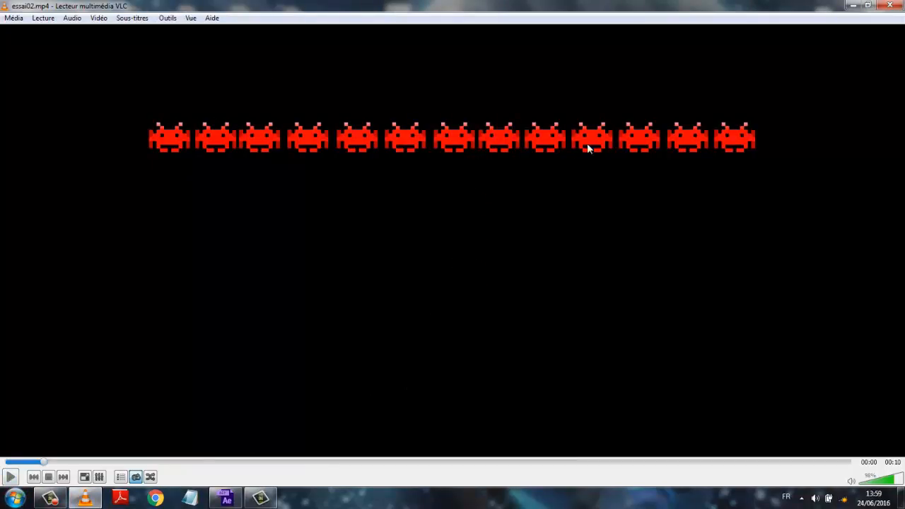
click(9, 477)
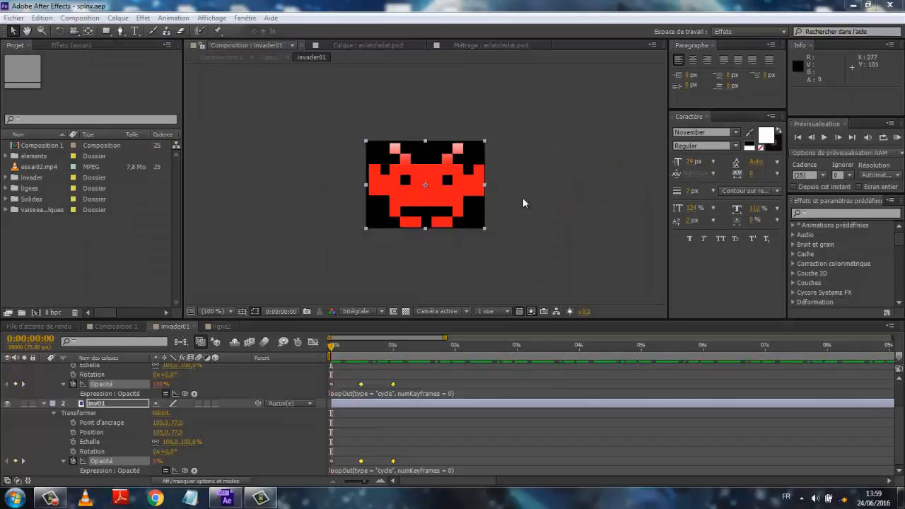
click(115, 327)
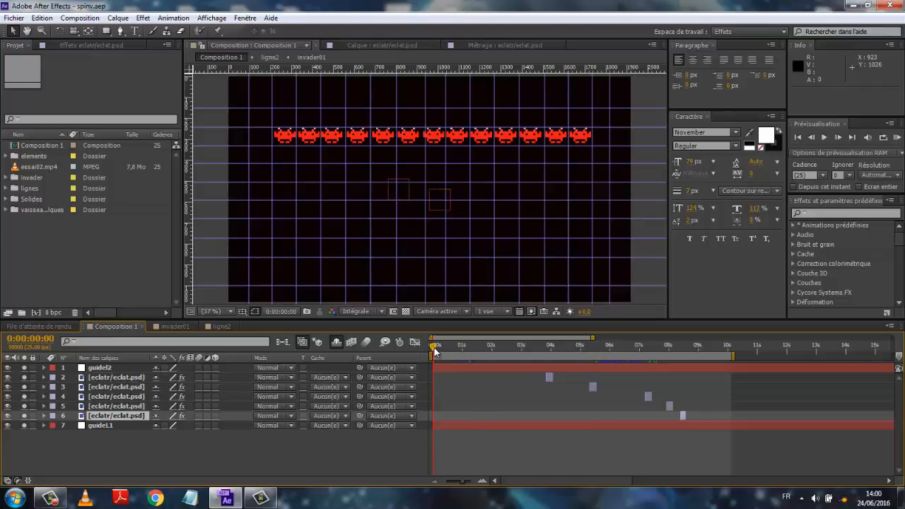
drag(434, 348, 590, 347)
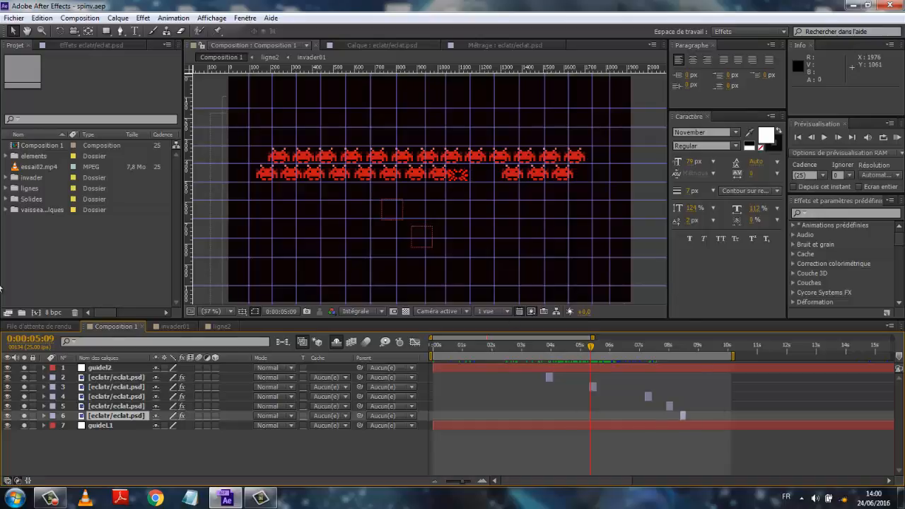
- Create a new 1920×1080 composition with the HDTV 1080 25 preset and a 0:00:45:00 duration
click(73, 20)
click(83, 32)
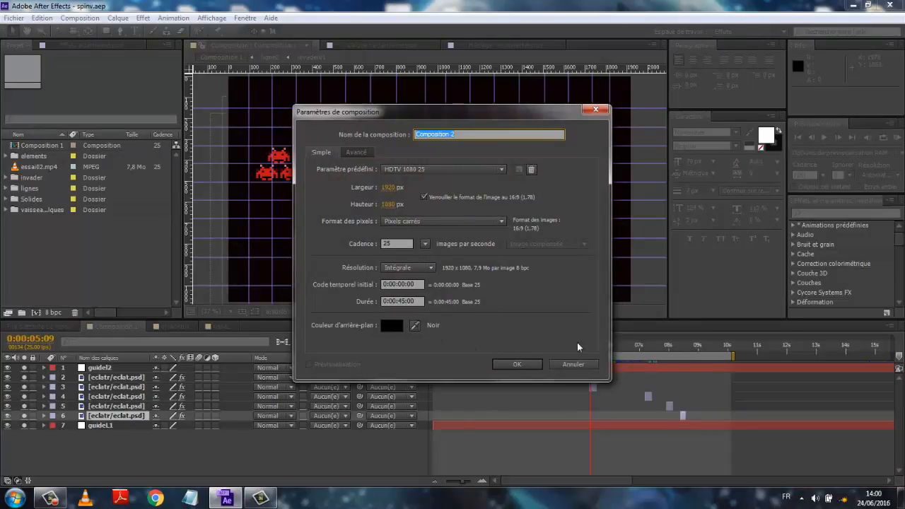
click(518, 365)
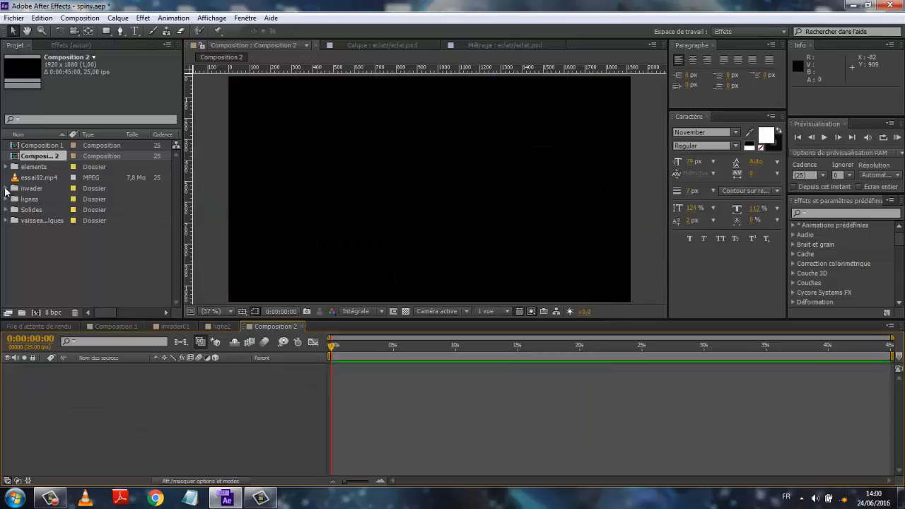
- Add the invader01 composition from the invader folder to the new composition
click(6, 188)
click(44, 201)
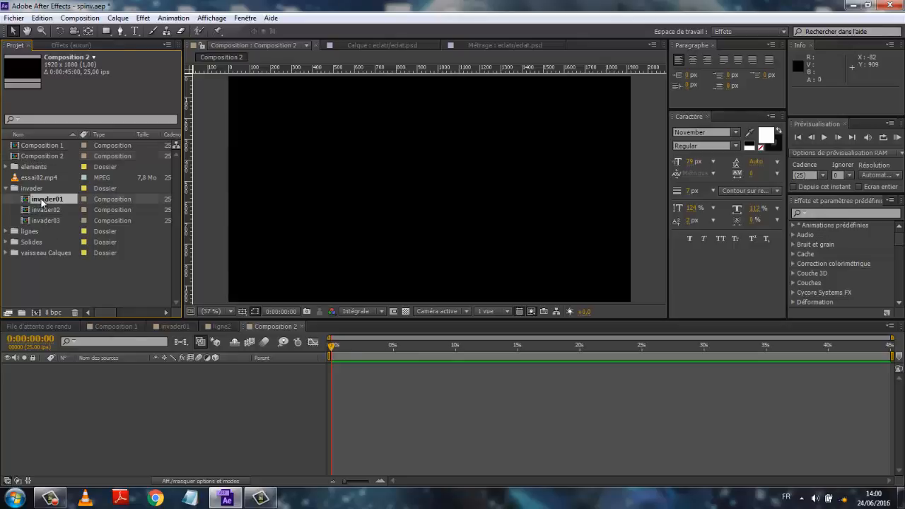
drag(43, 203, 86, 384)
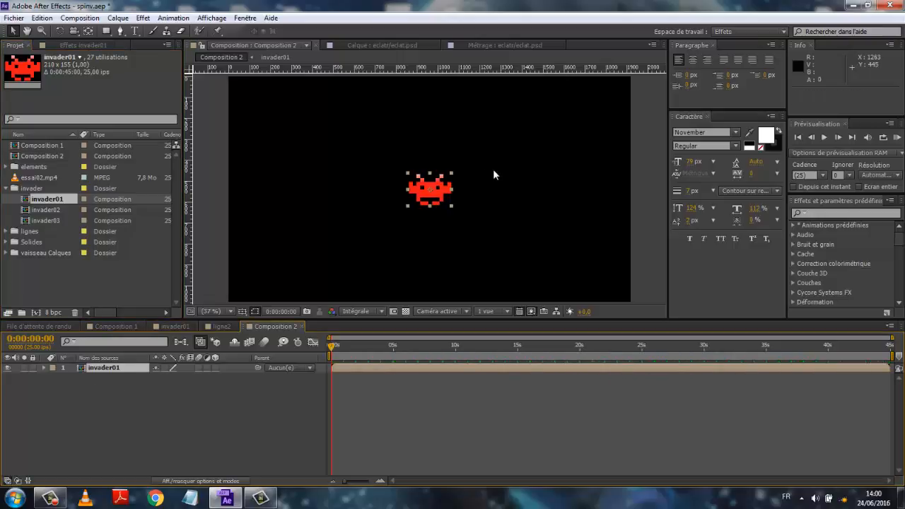
- Scale the invader01 layer to 50%
click(230, 312)
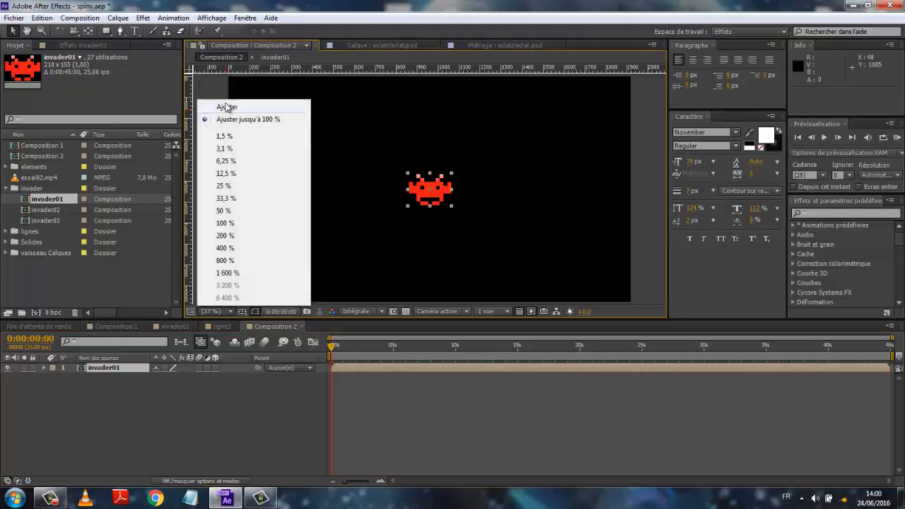
click(225, 224)
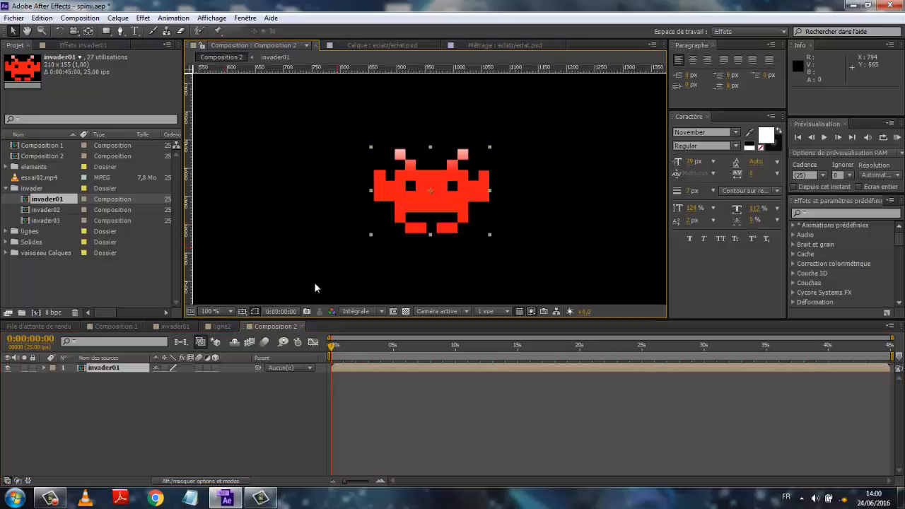
scroll(267, 268, down, 1)
scroll(267, 272, down, 2)
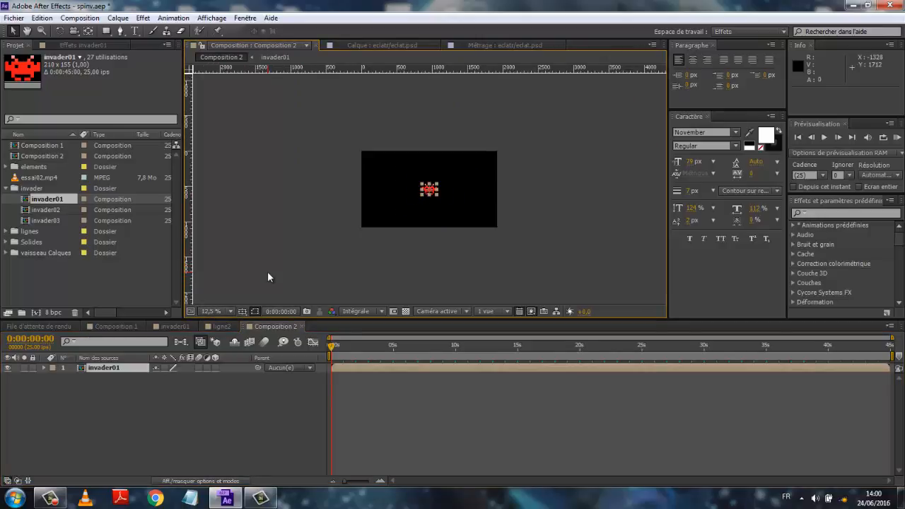
scroll(267, 272, up, 2)
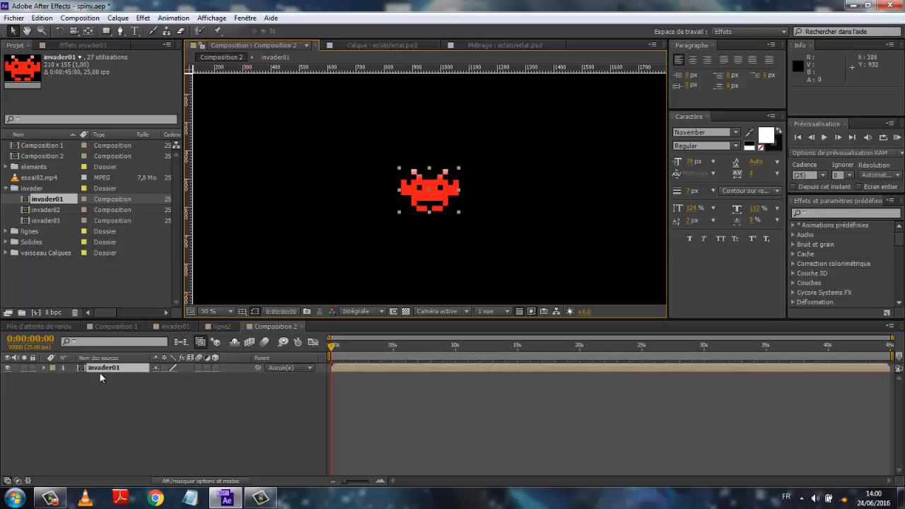
key(s)
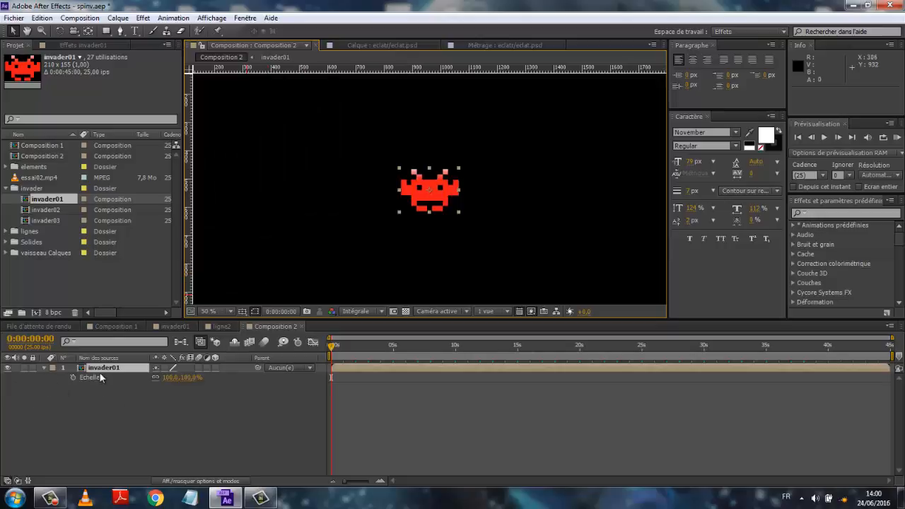
click(170, 378)
text(50)
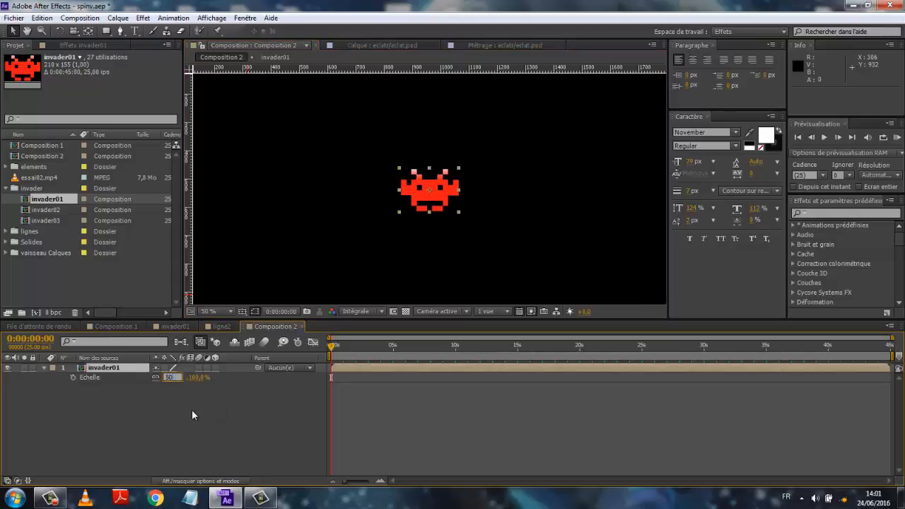
key(Return)
click(196, 420)
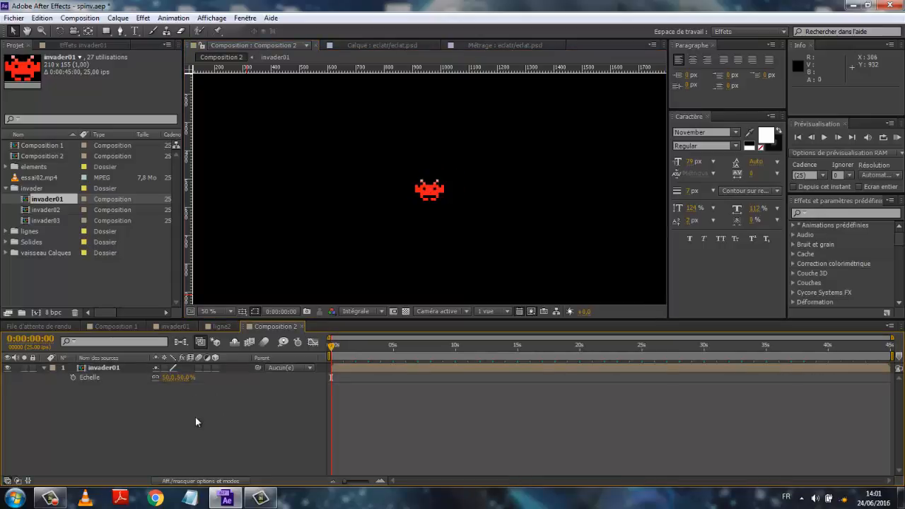
- Hide the invader01 layer and turn off the rulers
click(7, 367)
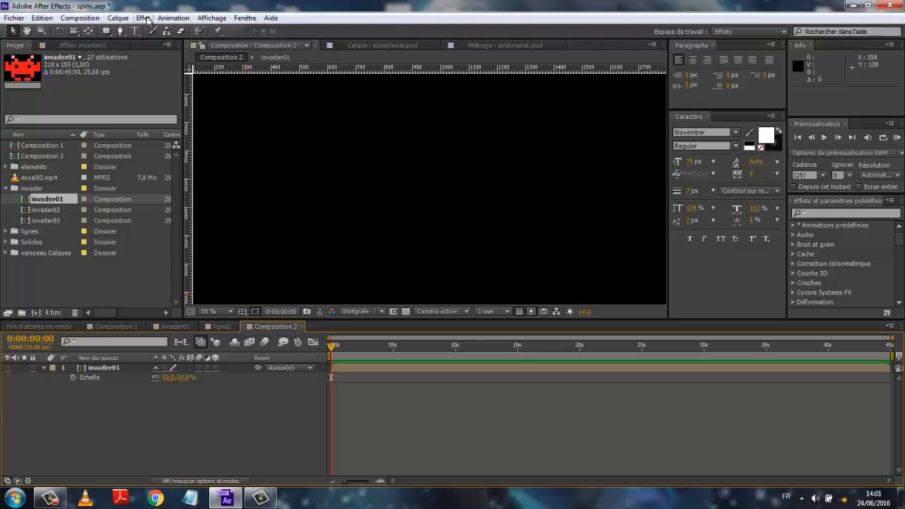
click(211, 18)
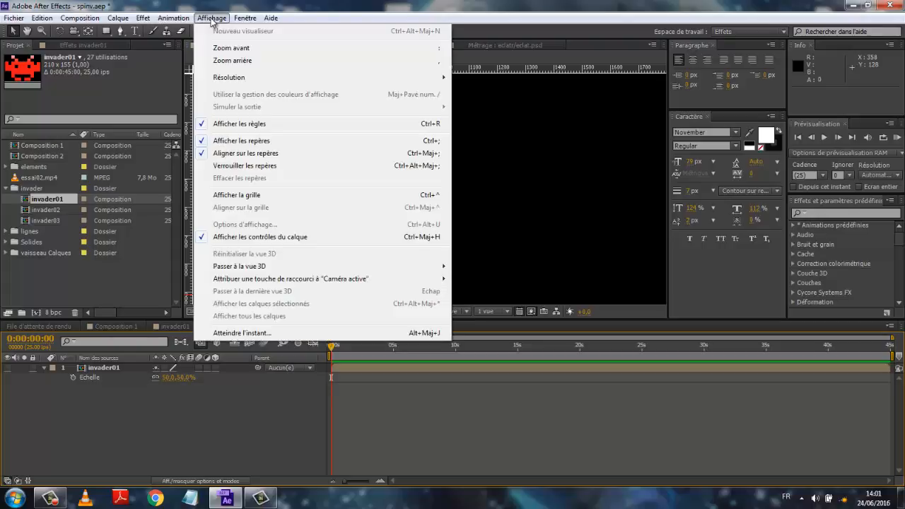
click(202, 124)
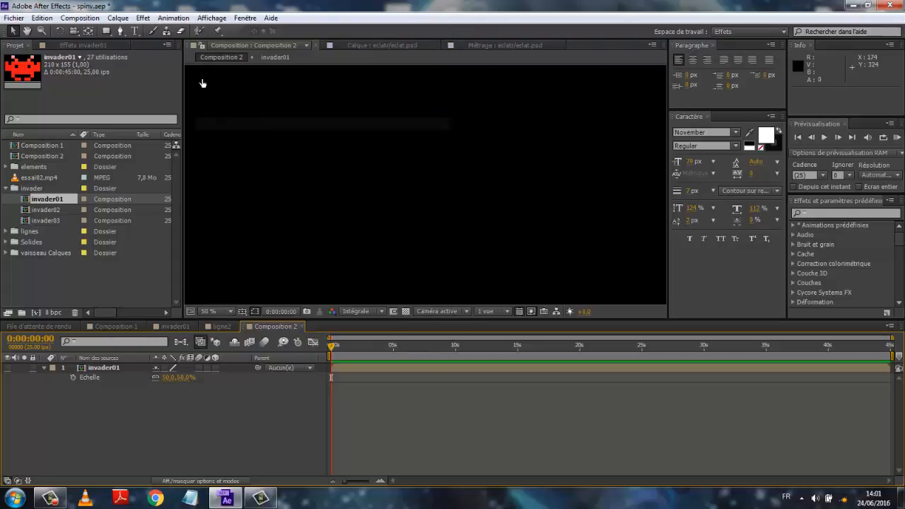
- Turn off guide display and turn the rulers back on
click(210, 19)
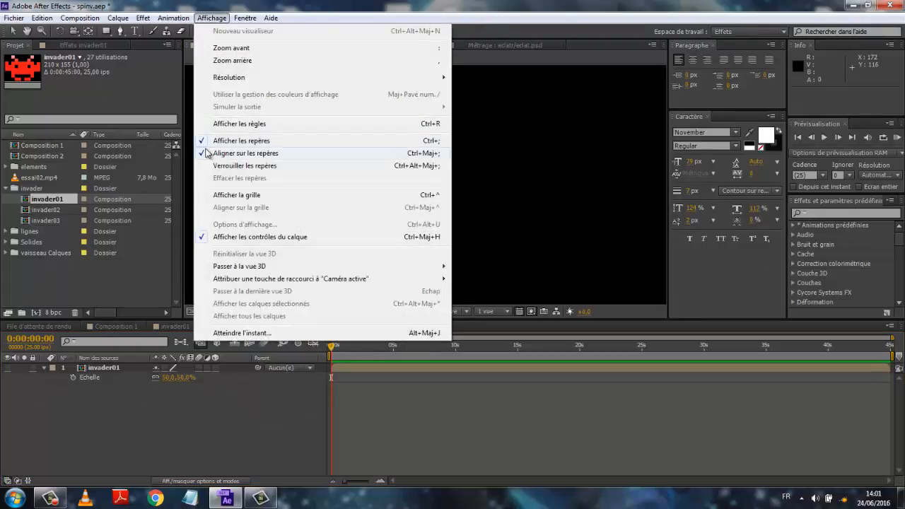
click(204, 141)
click(211, 17)
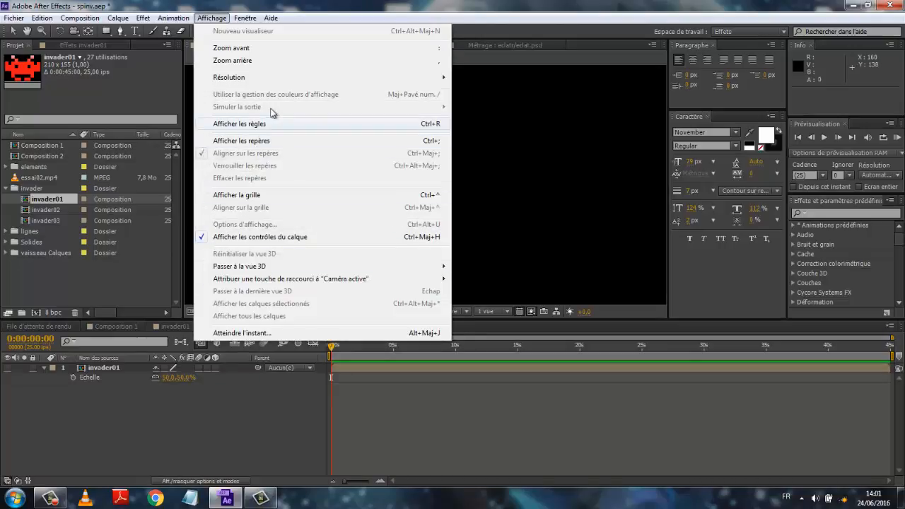
click(213, 125)
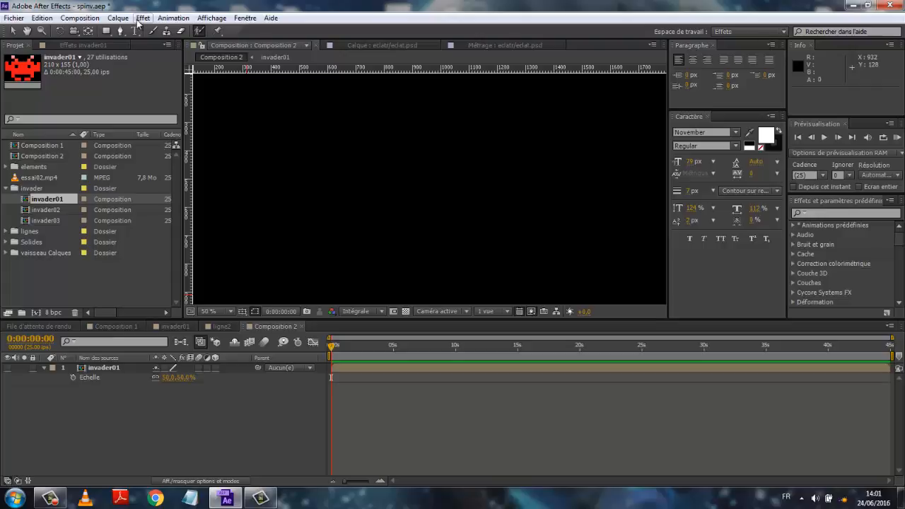
- Review the composition settings without changing them
click(79, 17)
click(54, 51)
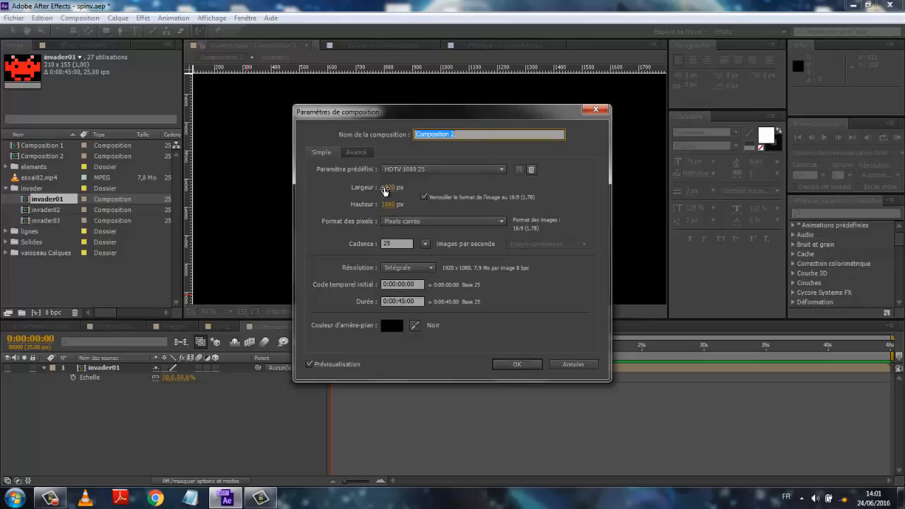
click(515, 365)
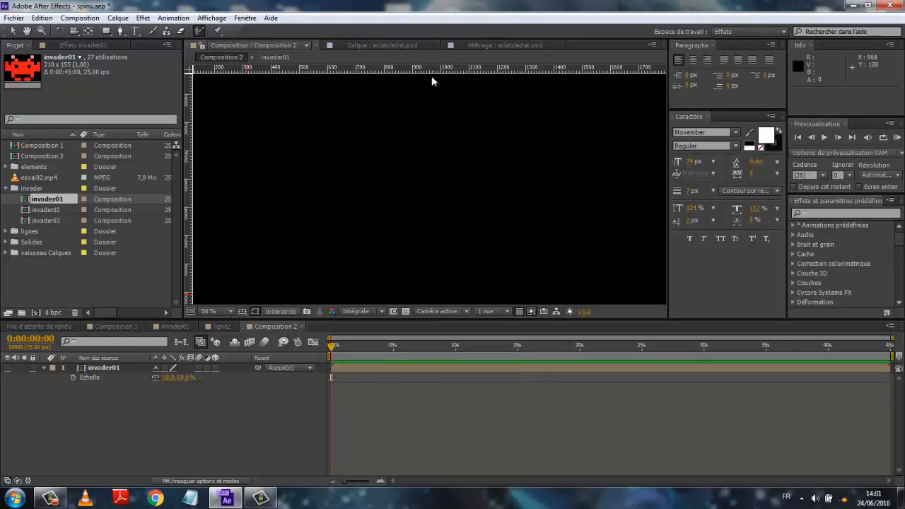
click(228, 311)
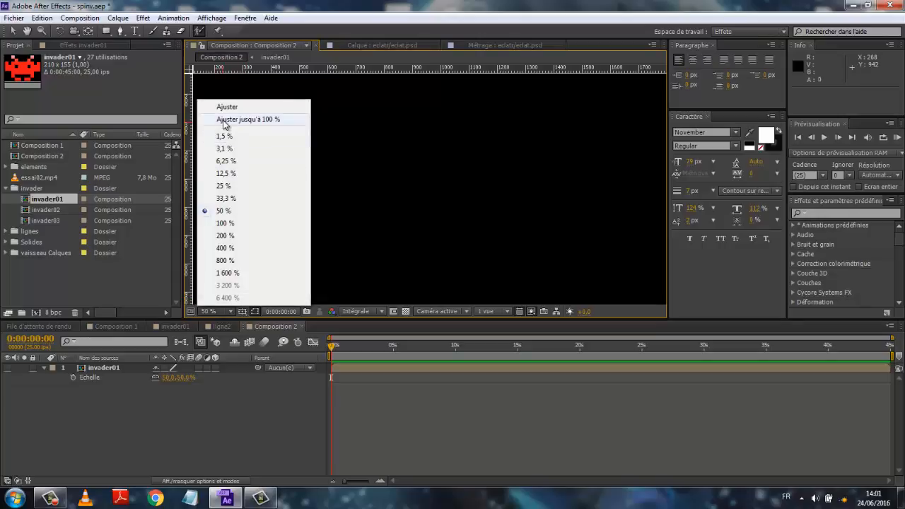
click(230, 119)
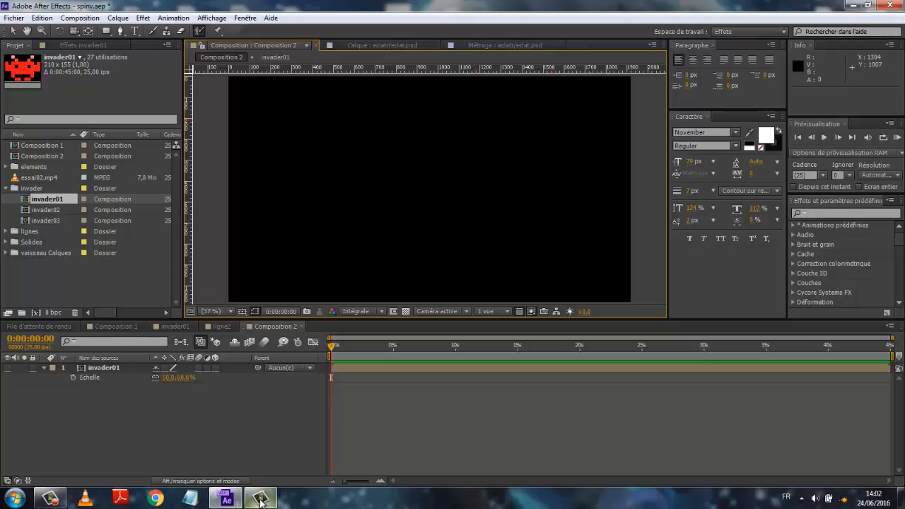
click(49, 500)
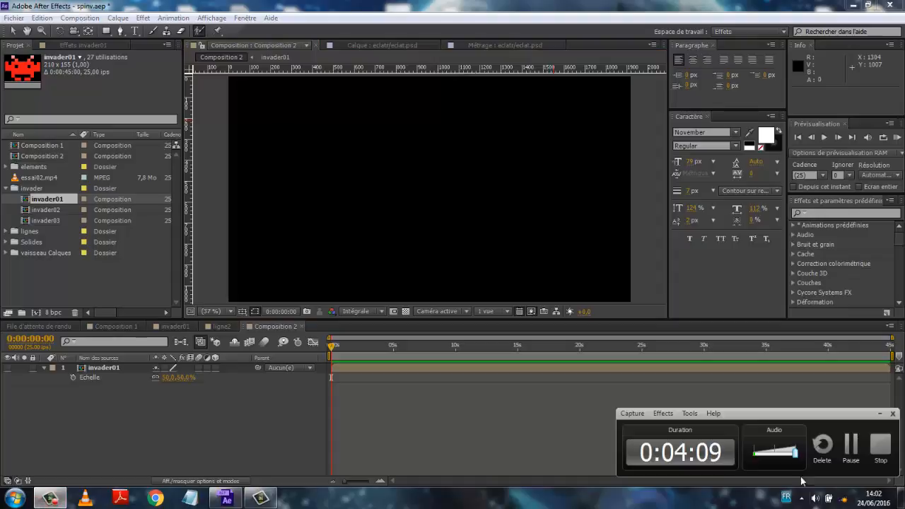
click(851, 448)
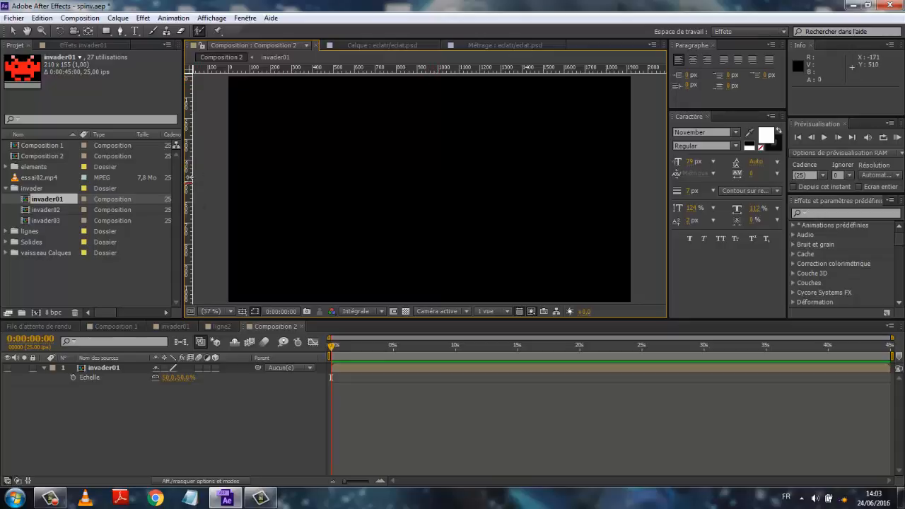
- Place vertical and horizontal guides crossing at the composition centre, setting the horizontal guide at about 543 px
drag(188, 181, 431, 179)
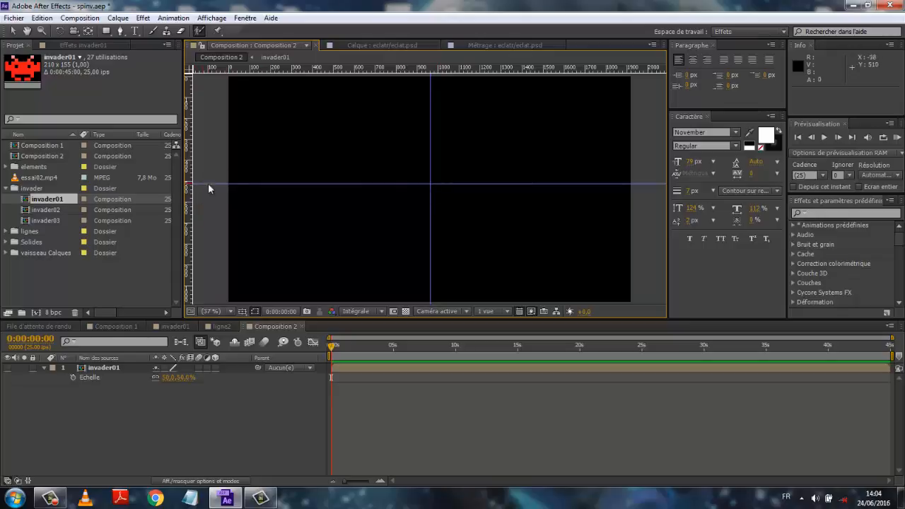
click(443, 185)
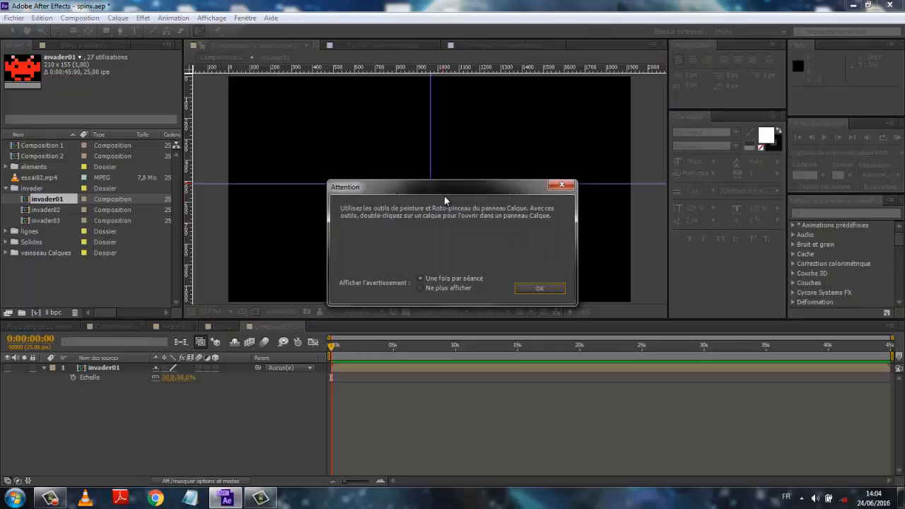
click(517, 288)
mouse_move(366, 184)
mouse_down()
mouse_move(368, 204)
mouse_move(368, 189)
mouse_up()
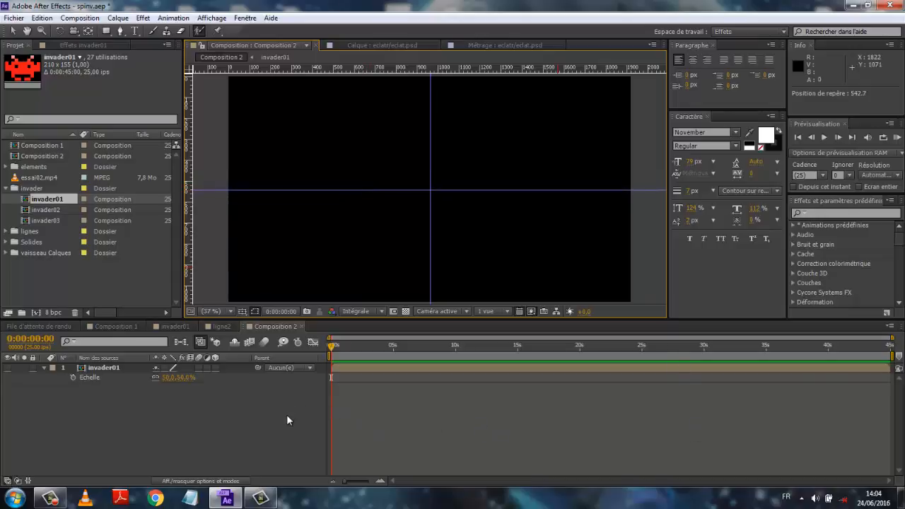
- Show the invader01 layer and move the invader slightly upward from the composition centre with the Selection tool
click(7, 368)
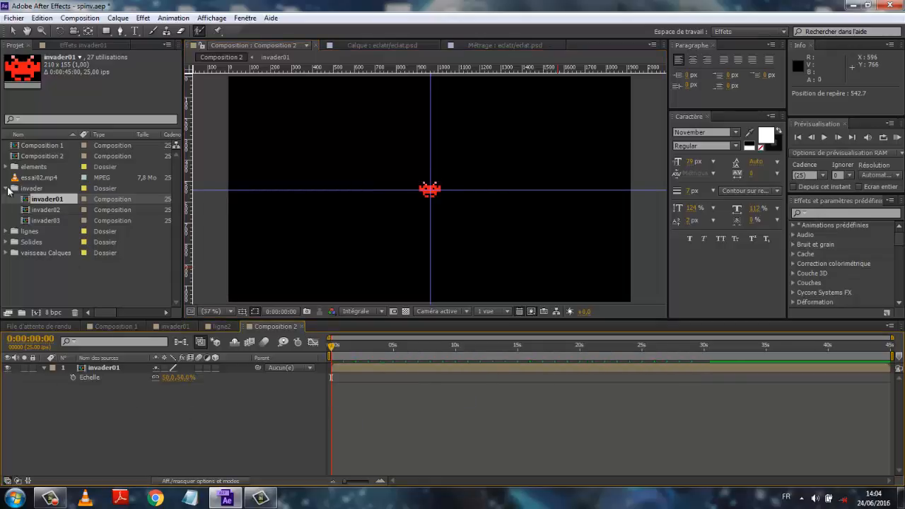
click(13, 31)
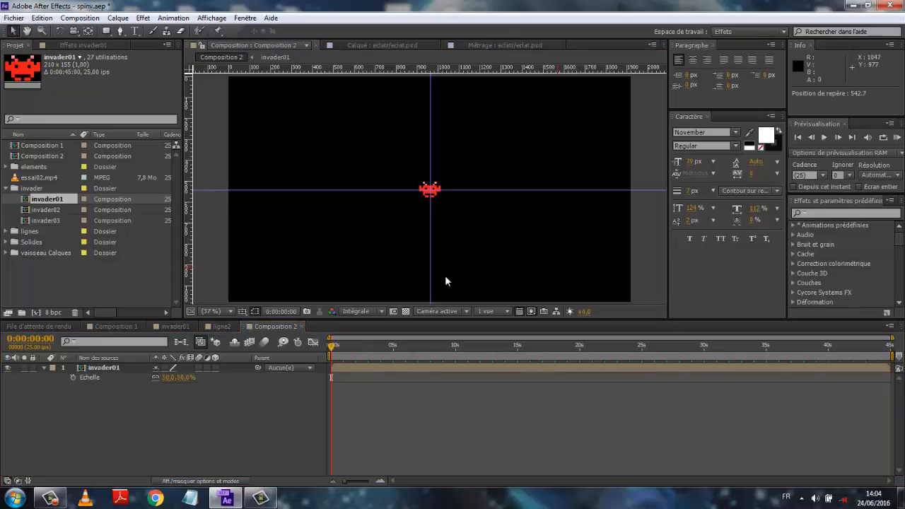
click(433, 189)
click(430, 189)
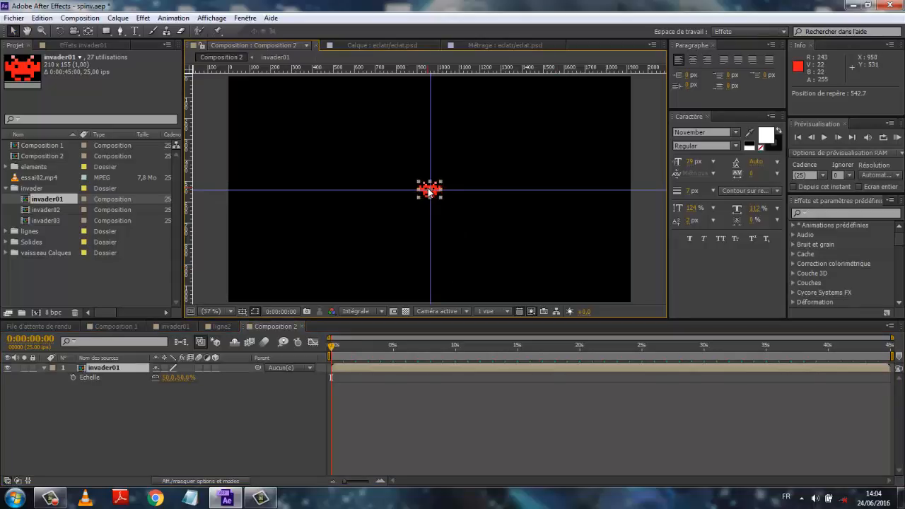
drag(430, 189, 430, 180)
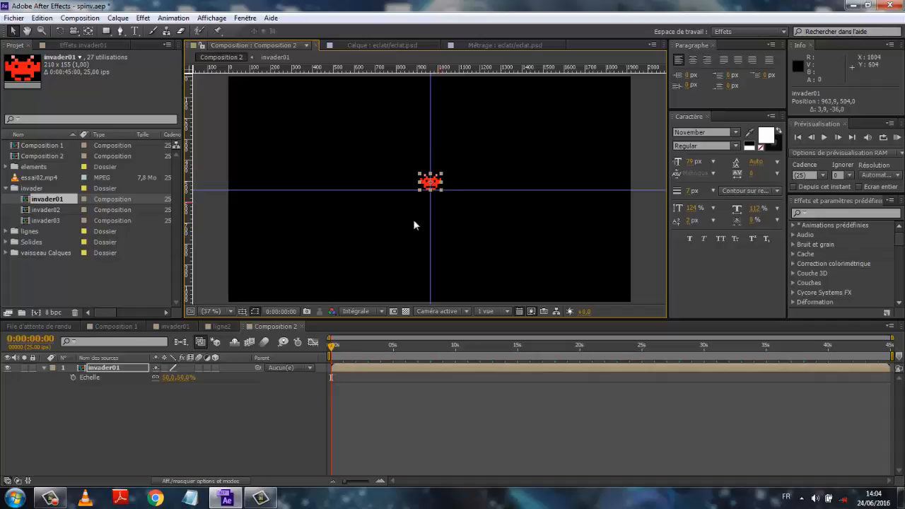
click(435, 179)
- Add a horizontal guide at about 464 px and set the invader's Y position to 410
drag(403, 70, 404, 171)
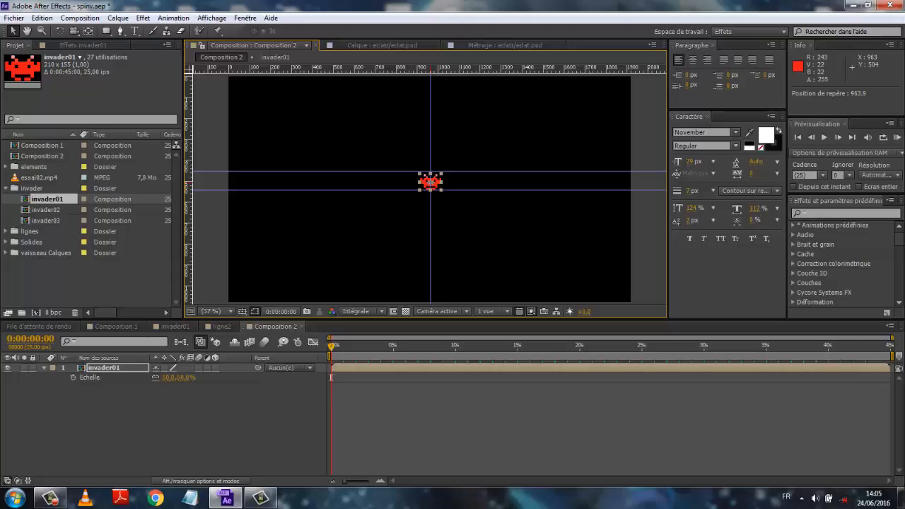
click(108, 419)
click(112, 367)
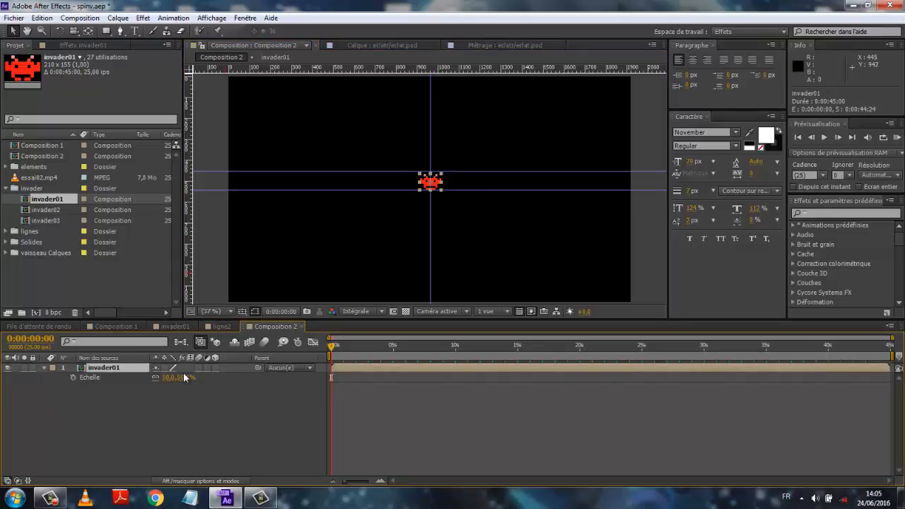
key(p)
drag(174, 381, 121, 380)
- Add horizontal guides at about 367 and 273 px and set the invader's Y position to 322.9
drag(408, 69, 404, 153)
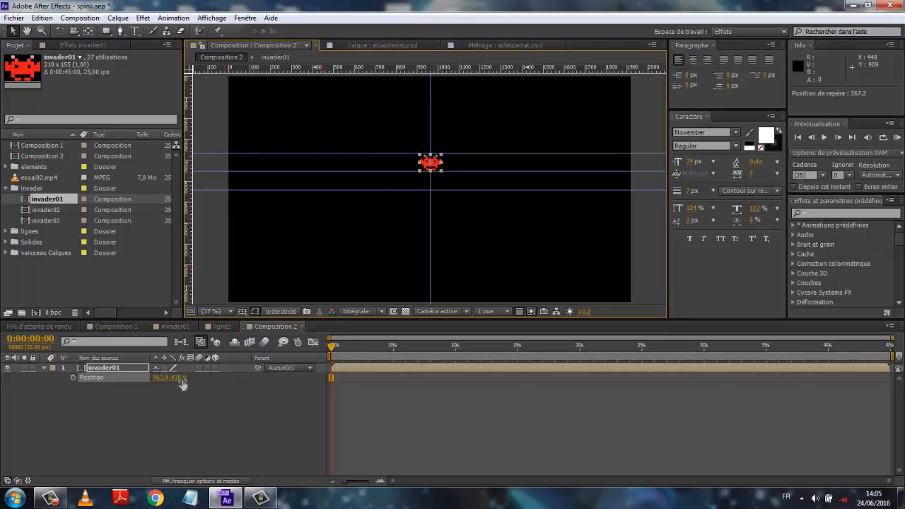
drag(179, 378, 303, 133)
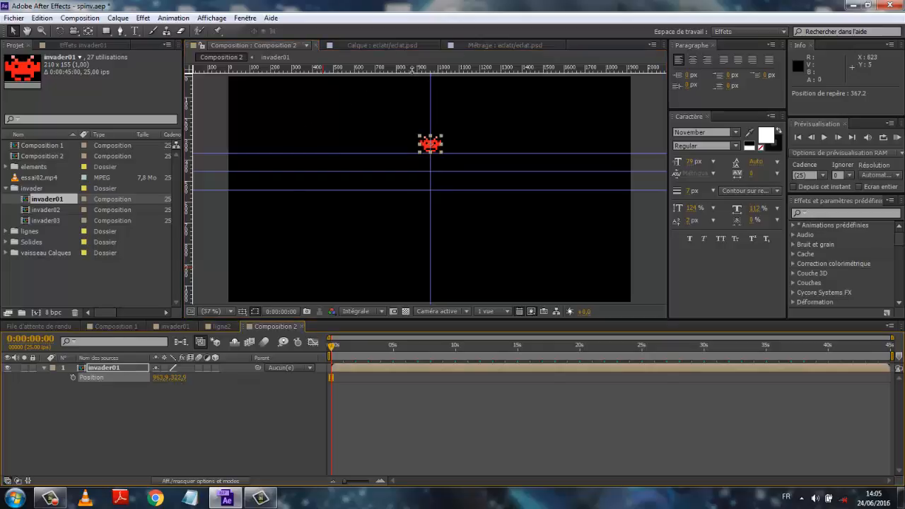
drag(412, 68, 406, 133)
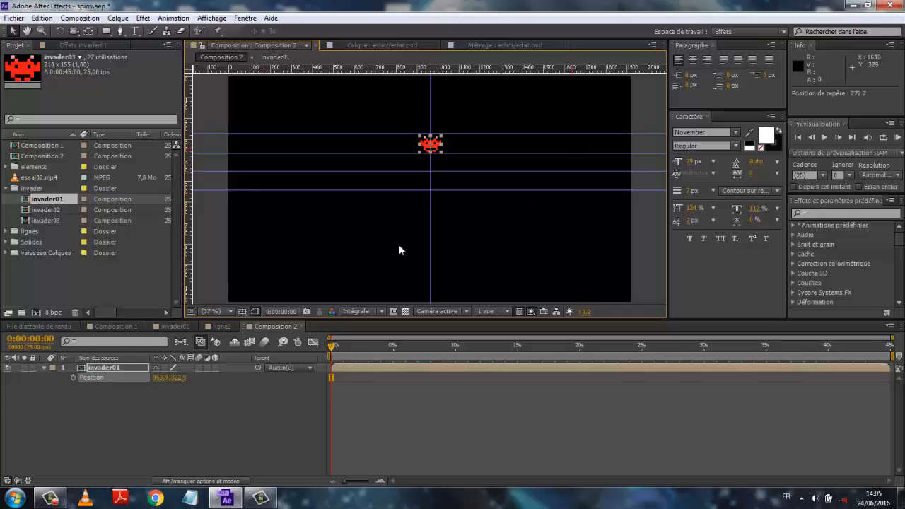
- Add a vertical guide at about 859 px and set the invader's X position to 914.9
drag(189, 172, 418, 208)
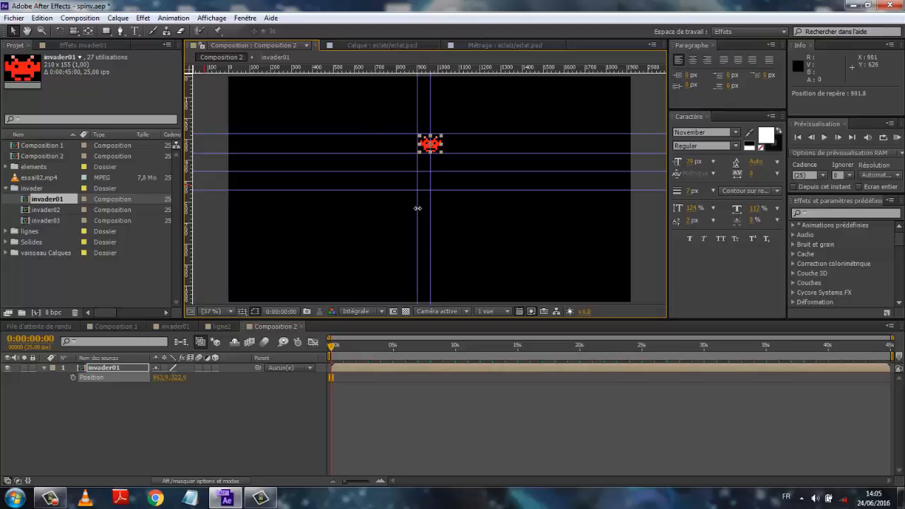
drag(418, 208, 409, 206)
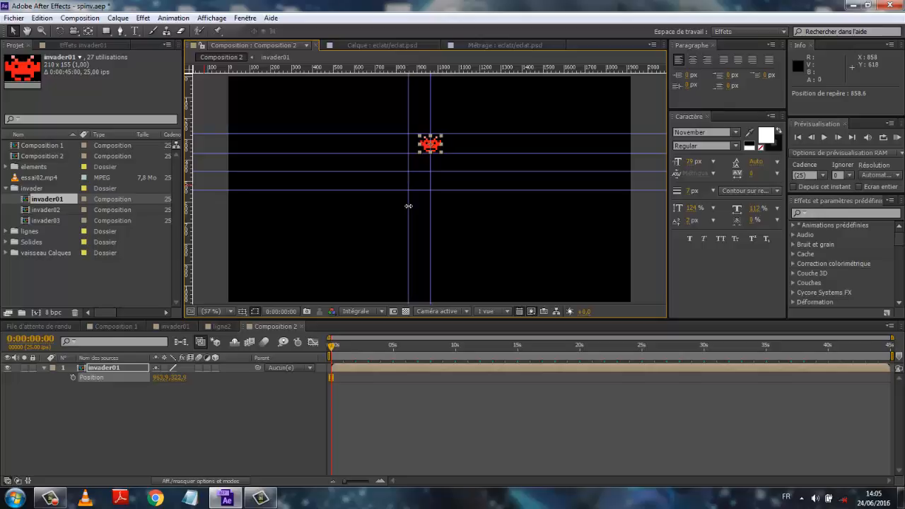
drag(159, 378, 140, 380)
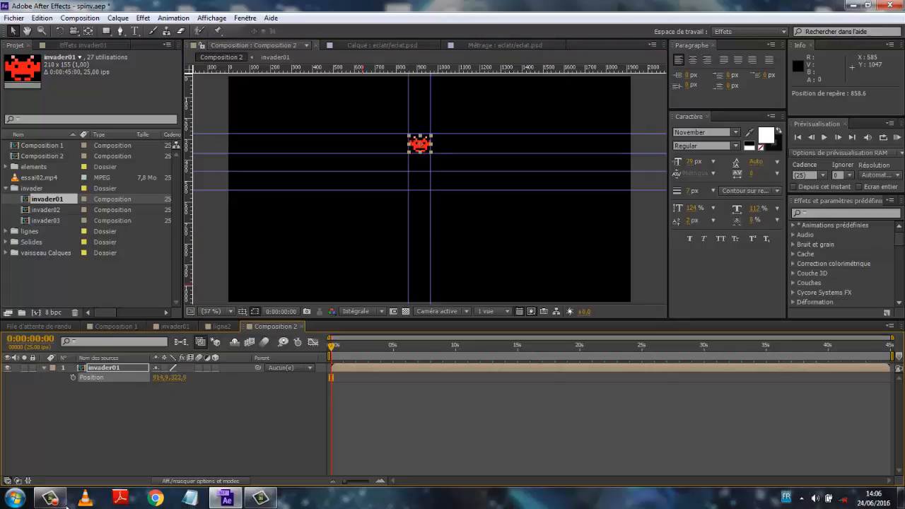
mouse_move(226, 498)
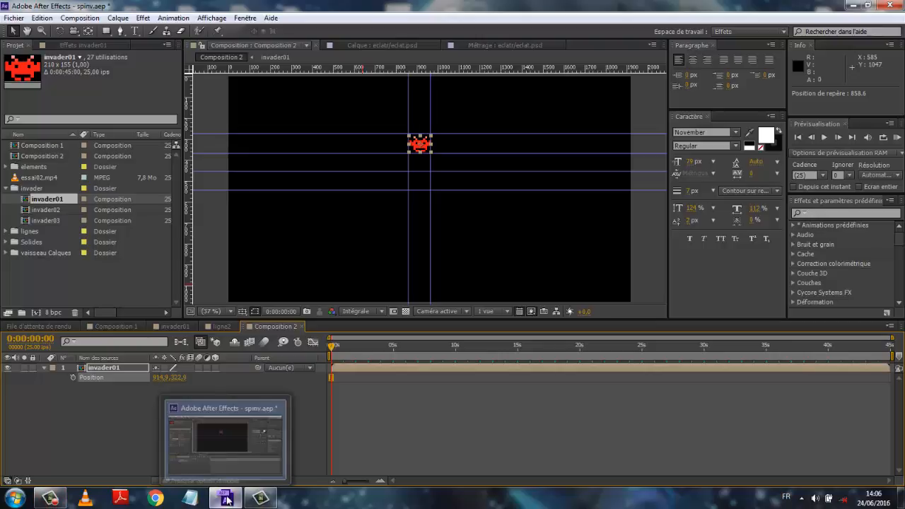
mouse_move(55, 500)
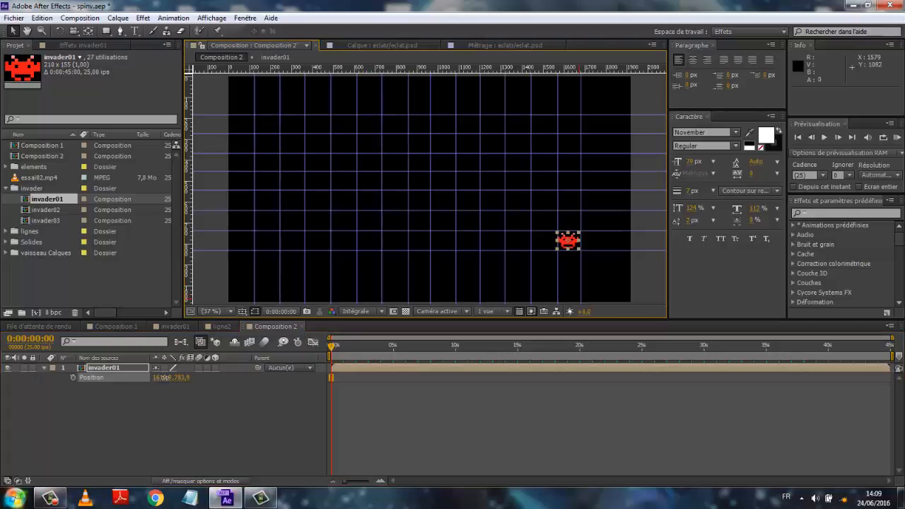
- Move the invader to position 1740.9, 783.9 and add a vertical guide at about 1806 px
drag(164, 378, 256, 380)
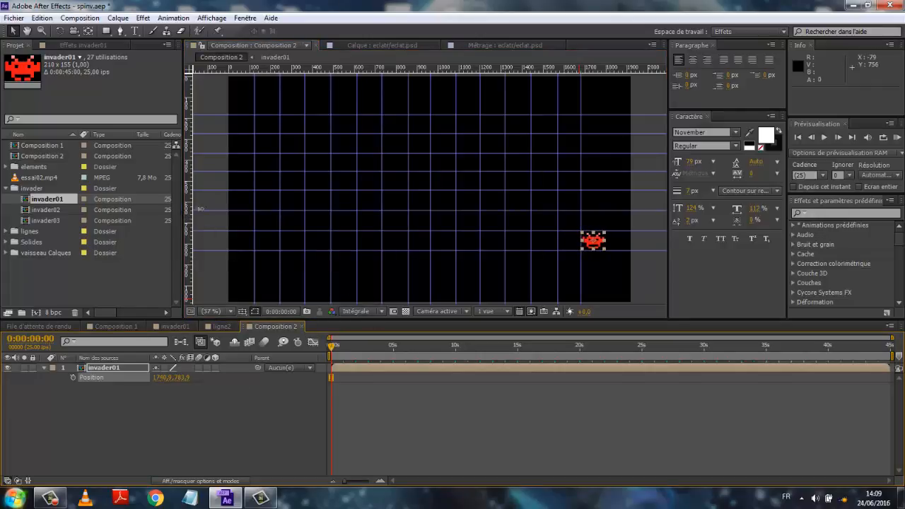
drag(188, 209, 607, 267)
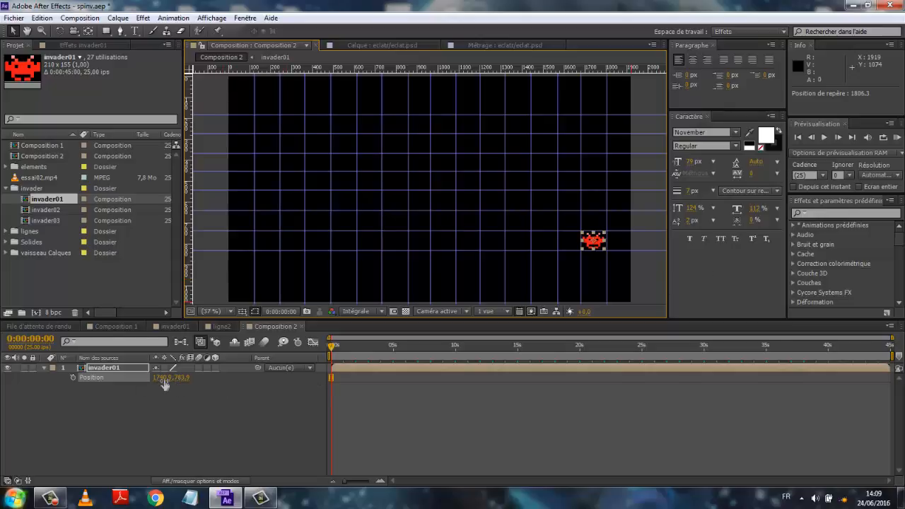
- Set the invader's position to 905.9, 226.9 so it sits in the top guide row
drag(163, 382, 10, 385)
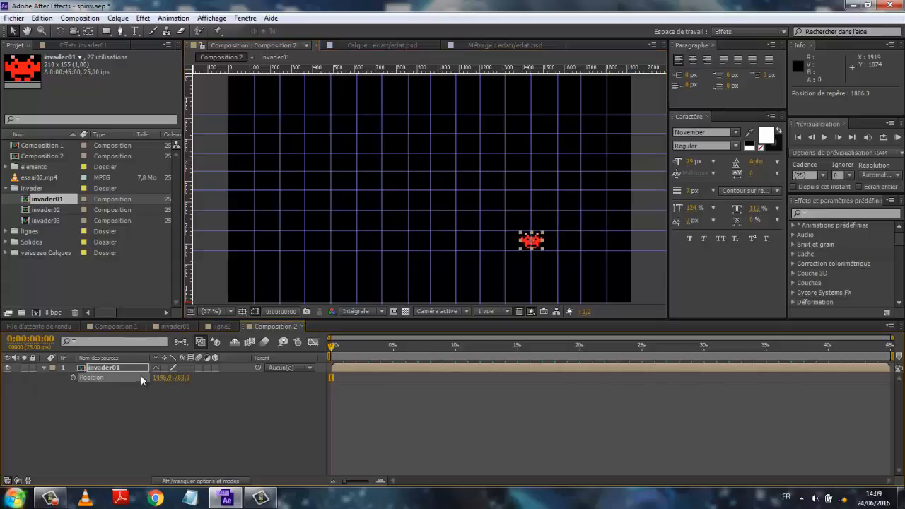
drag(157, 385, 31, 379)
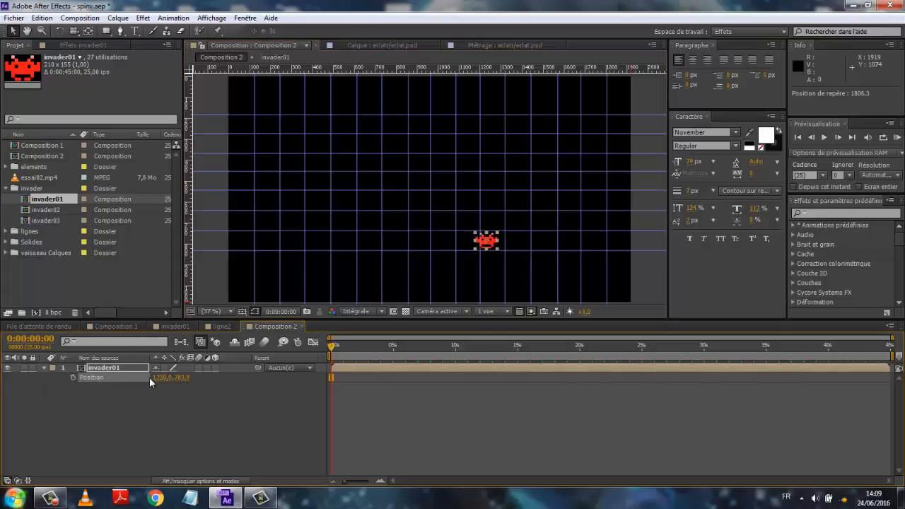
drag(161, 379, 54, 416)
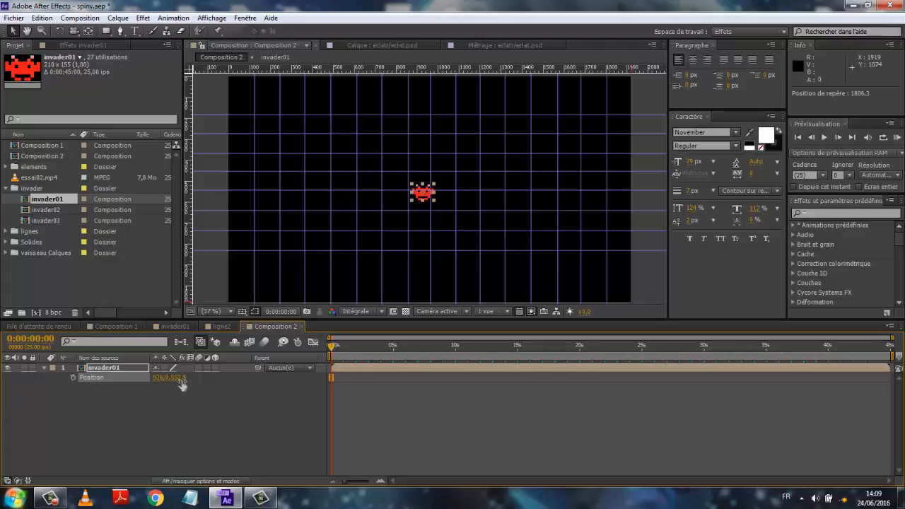
drag(182, 379, 116, 383)
click(193, 427)
drag(177, 380, 147, 377)
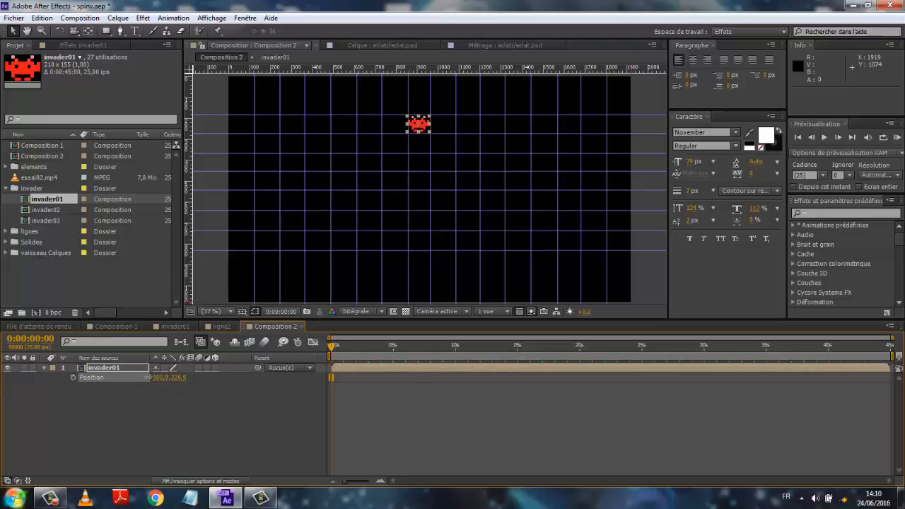
click(230, 421)
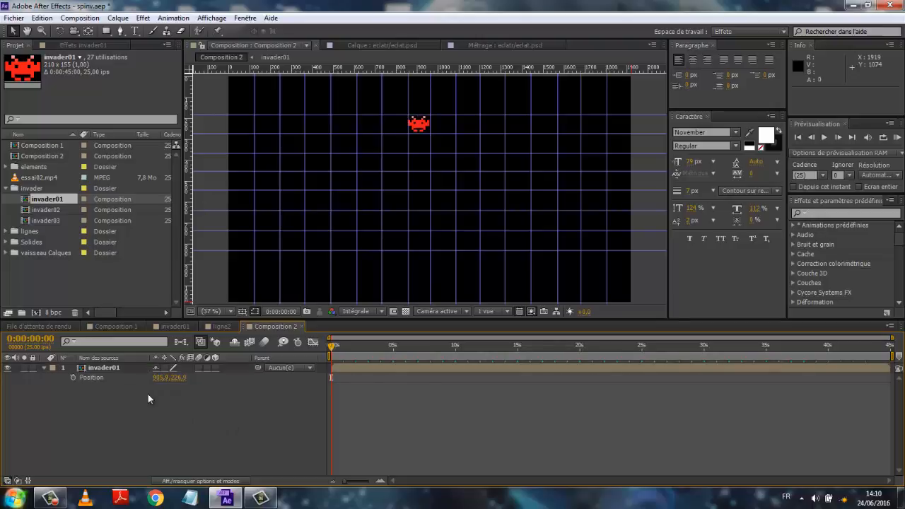
- Rename the invader layer as 01
right_click(102, 367)
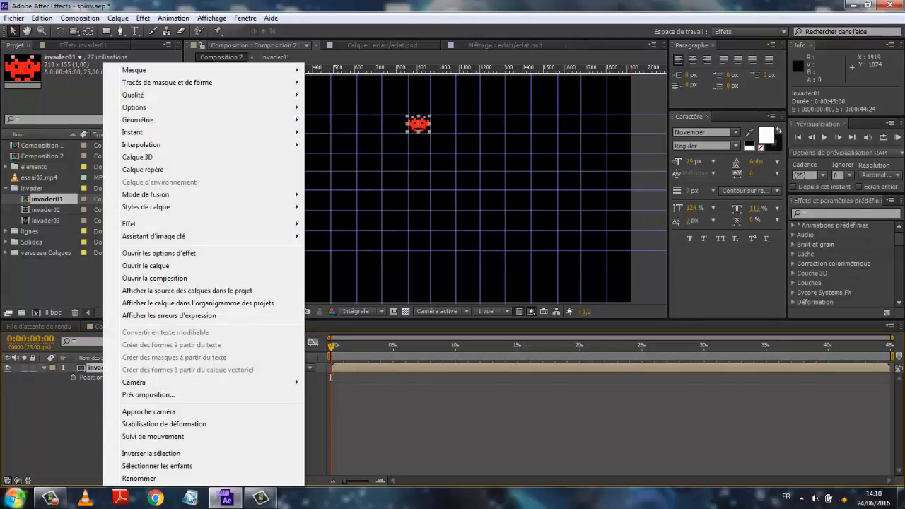
click(174, 480)
text(01)
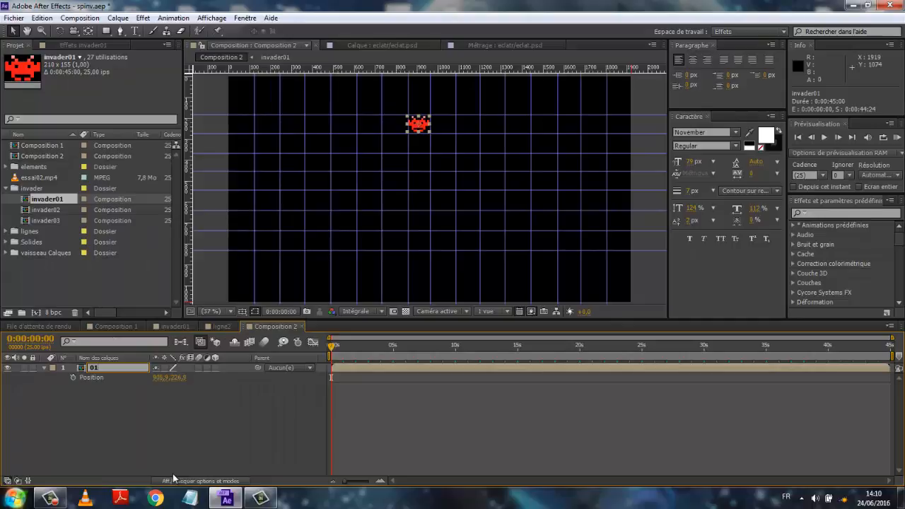
click(234, 431)
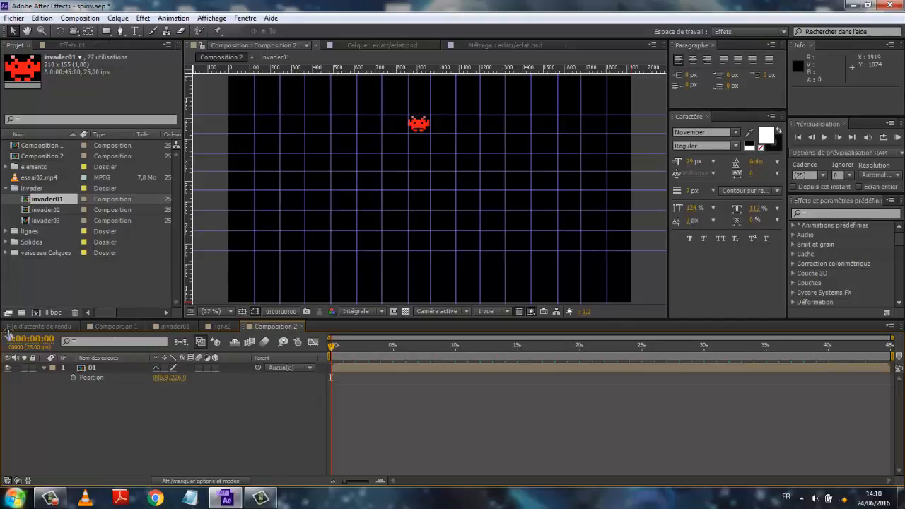
- Duplicate layer 01 and set the copy's X position to 798.9
click(89, 369)
key(ctrl+d)
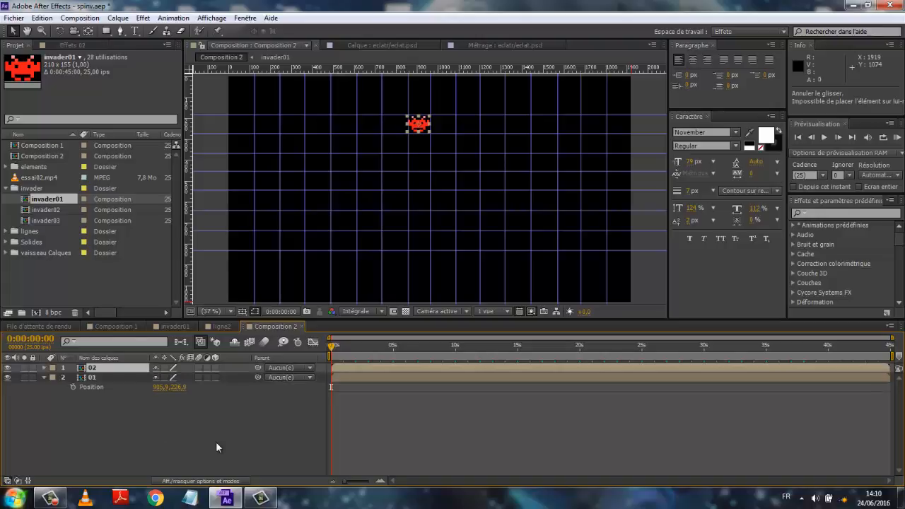
key(p)
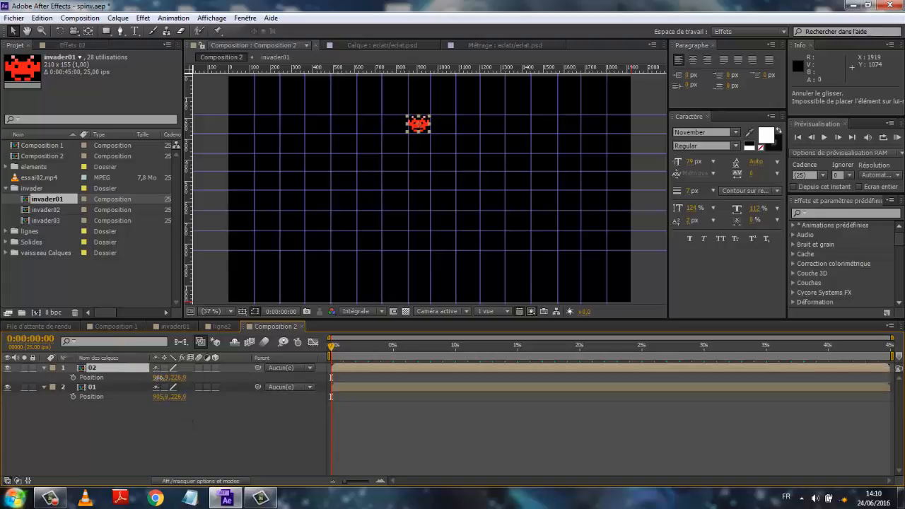
drag(158, 377, 87, 377)
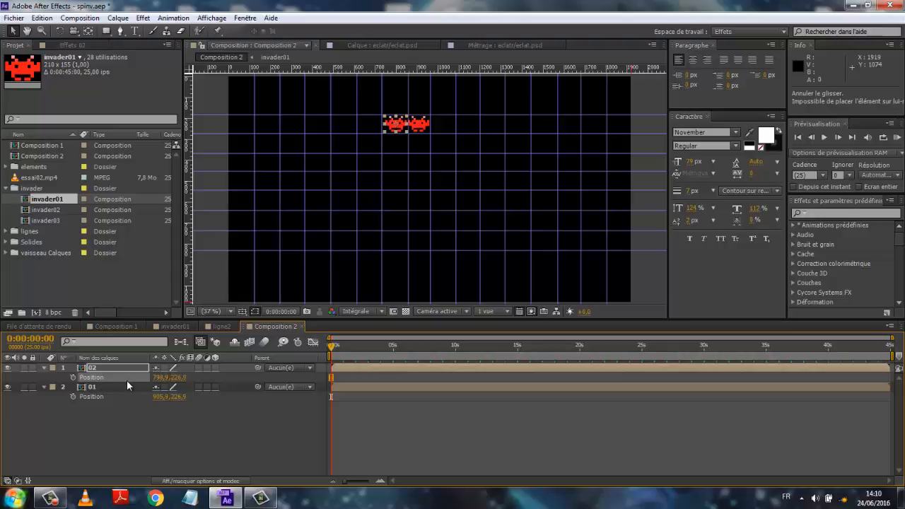
- Duplicate layer 02 and set the new copy's X position to about 676
key(ctrl+d)
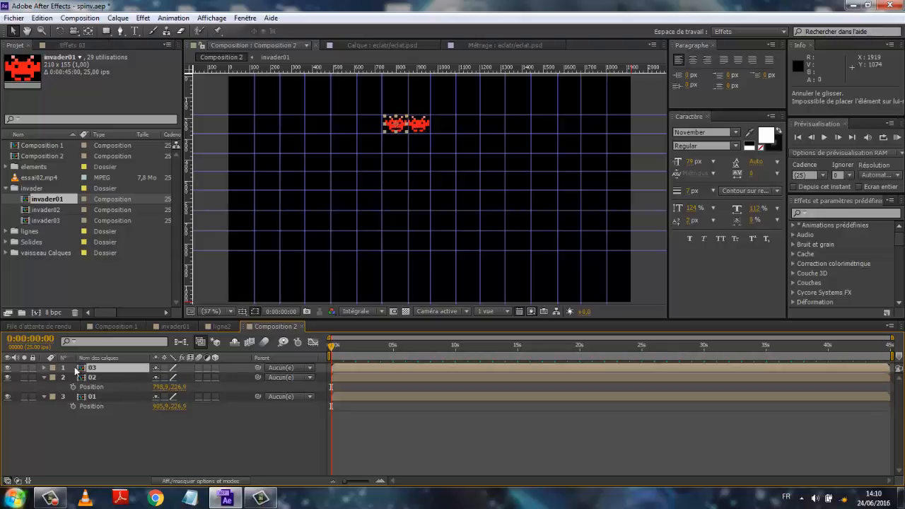
key(p)
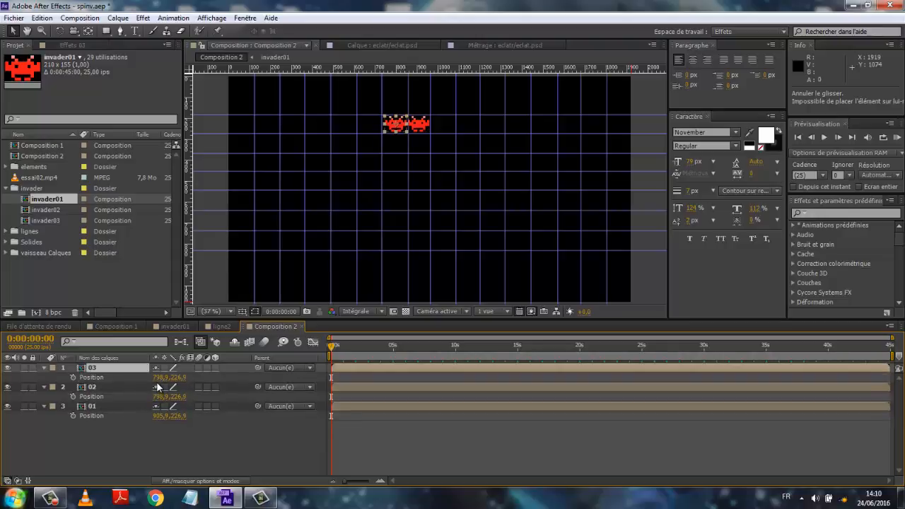
drag(158, 378, 97, 379)
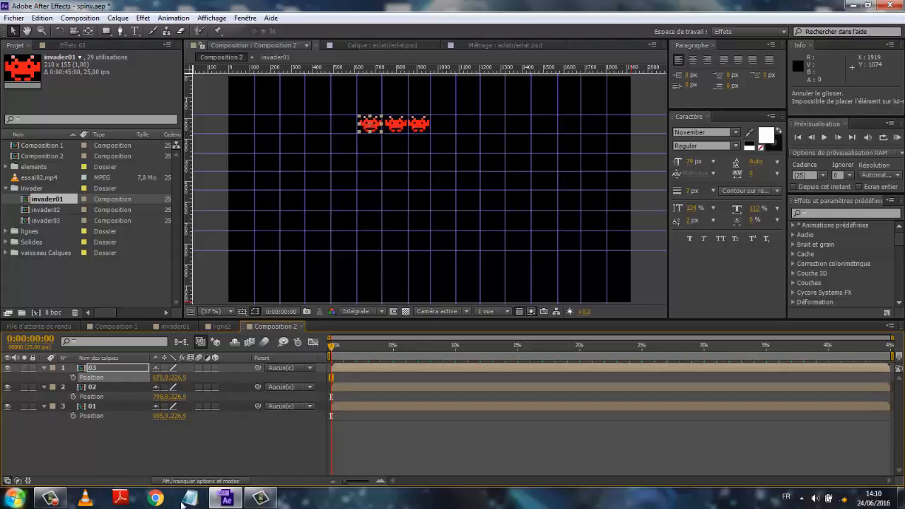
click(50, 500)
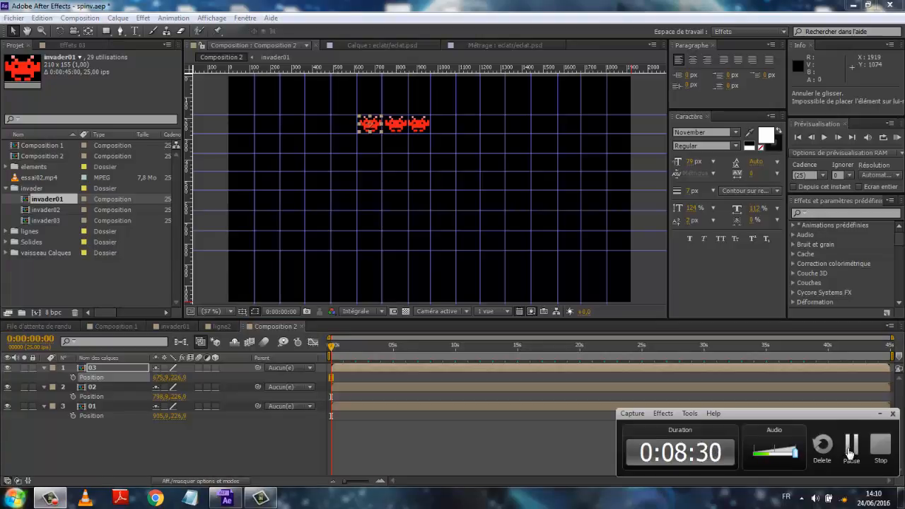
click(851, 447)
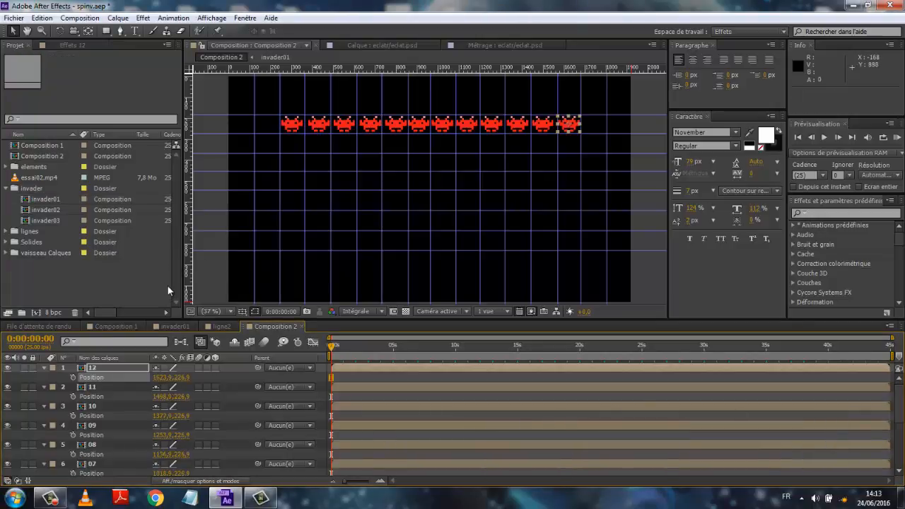
- Collapse the property lists of all twelve invader layers in the timeline
click(136, 283)
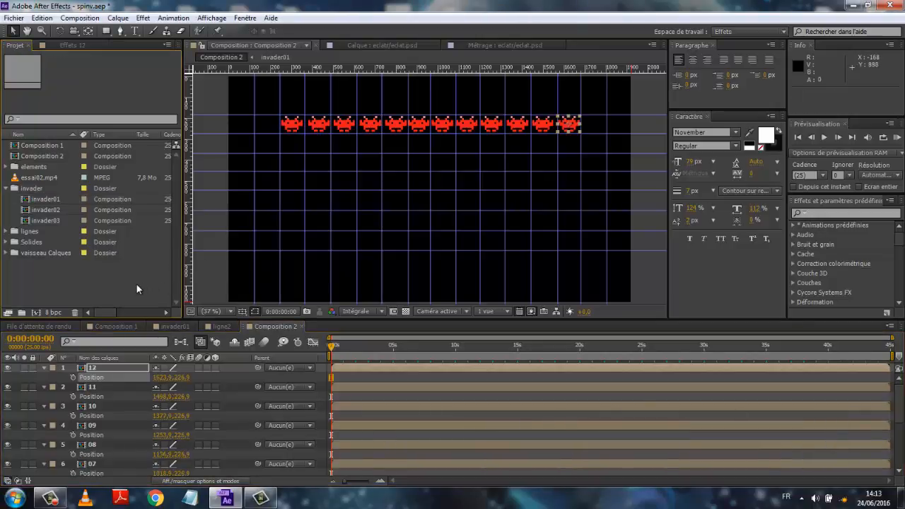
click(44, 367)
click(44, 377)
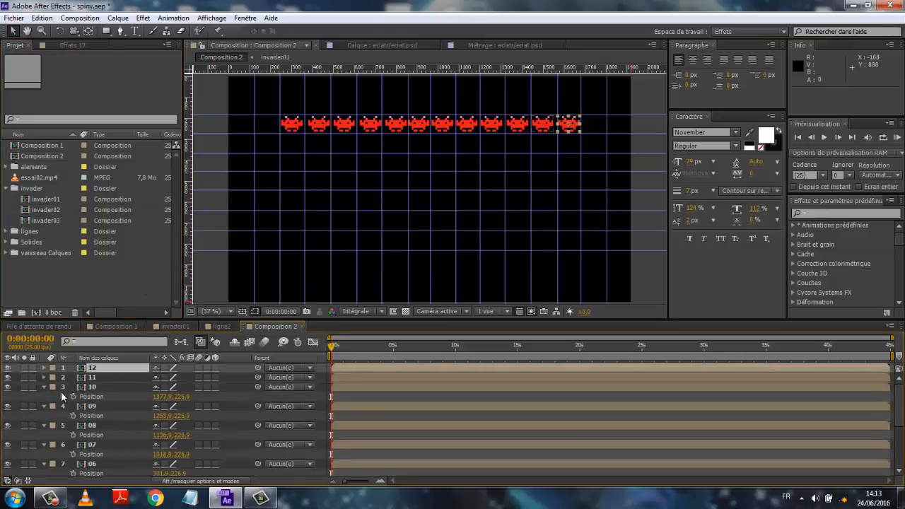
click(94, 378)
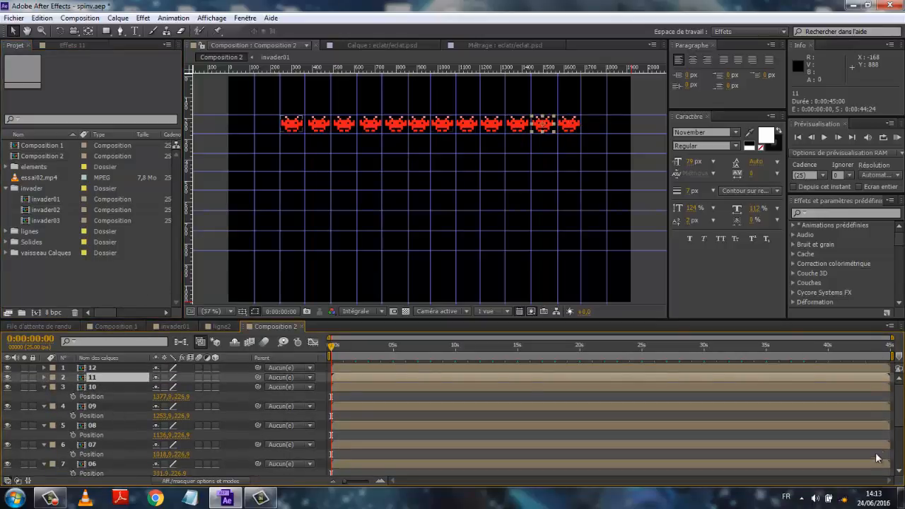
scroll(902, 421, down, 5)
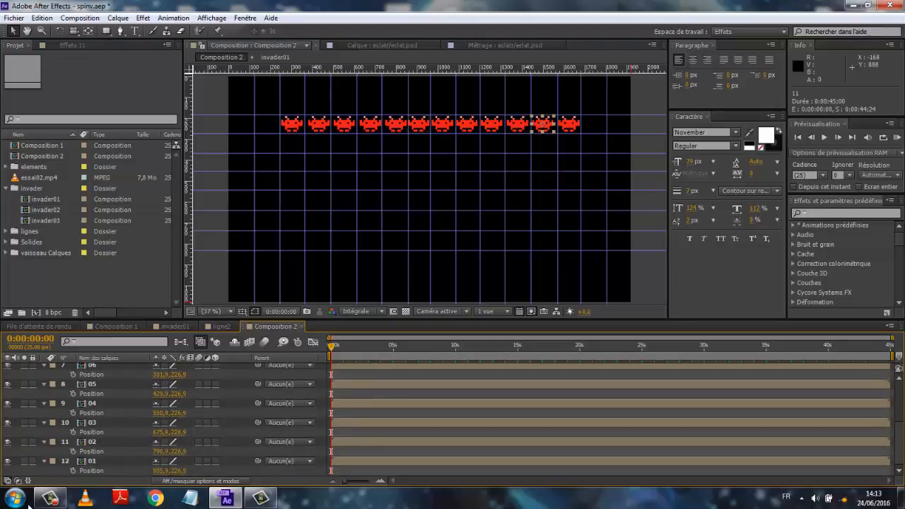
shift+click(87, 461)
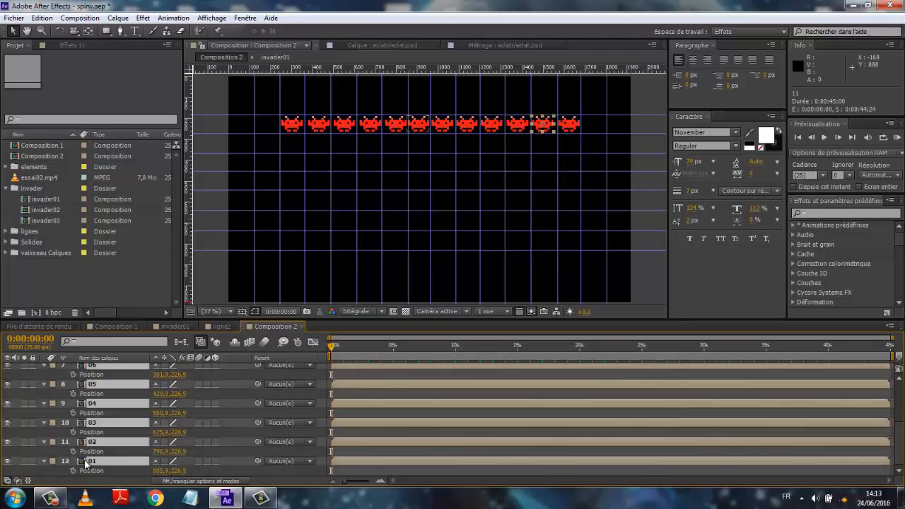
click(44, 460)
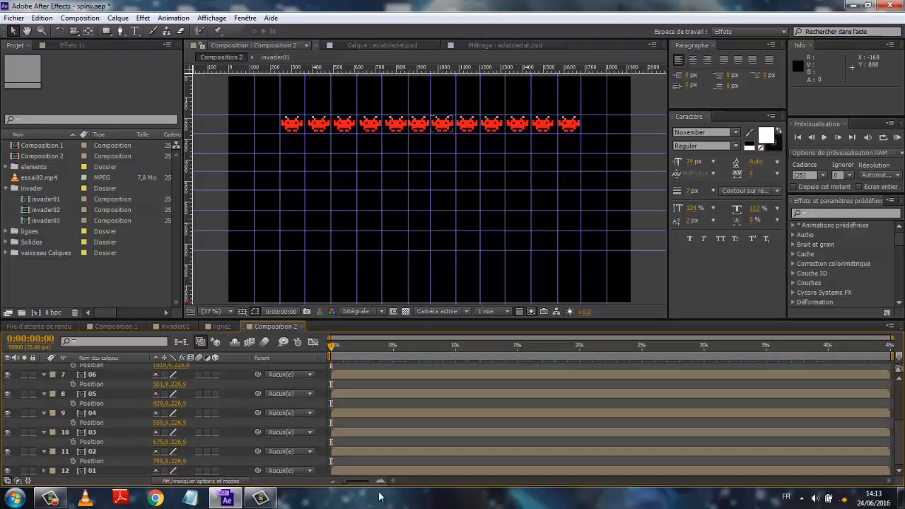
scroll(886, 417, up, 1)
scroll(886, 418, up, 3)
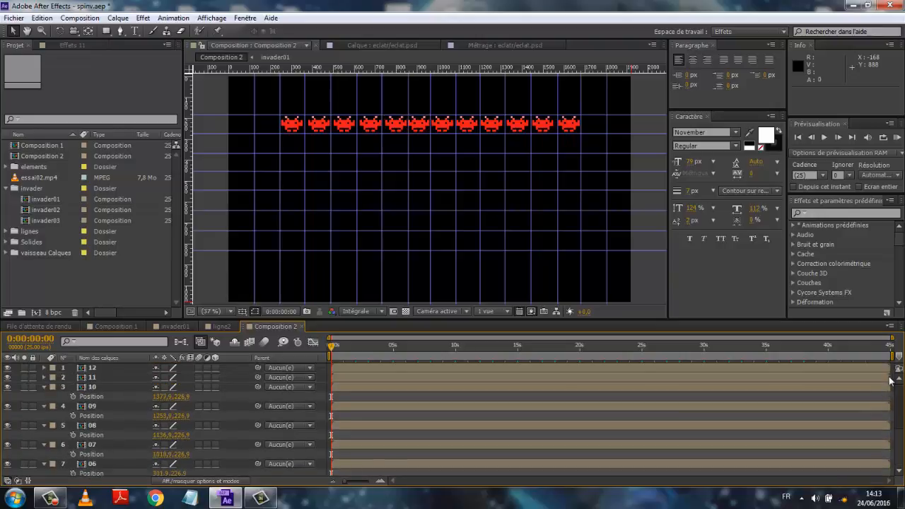
click(99, 389)
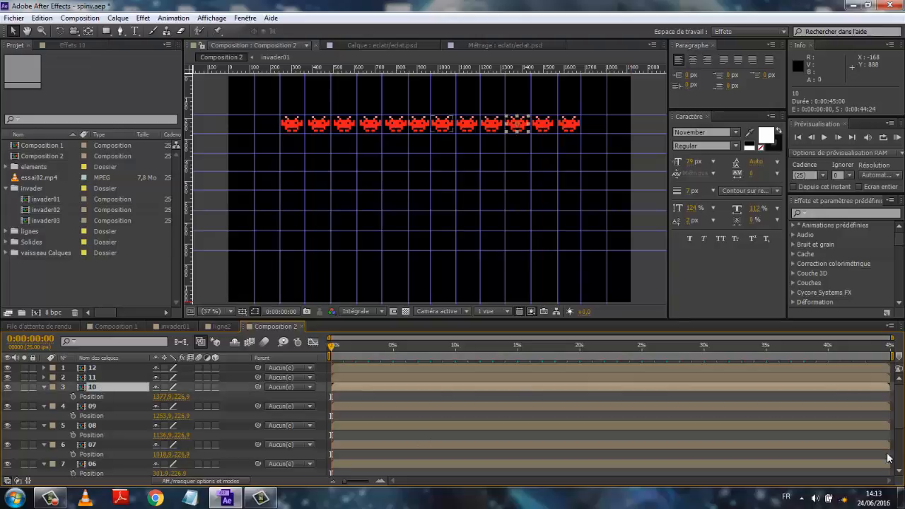
scroll(897, 424, down, 4)
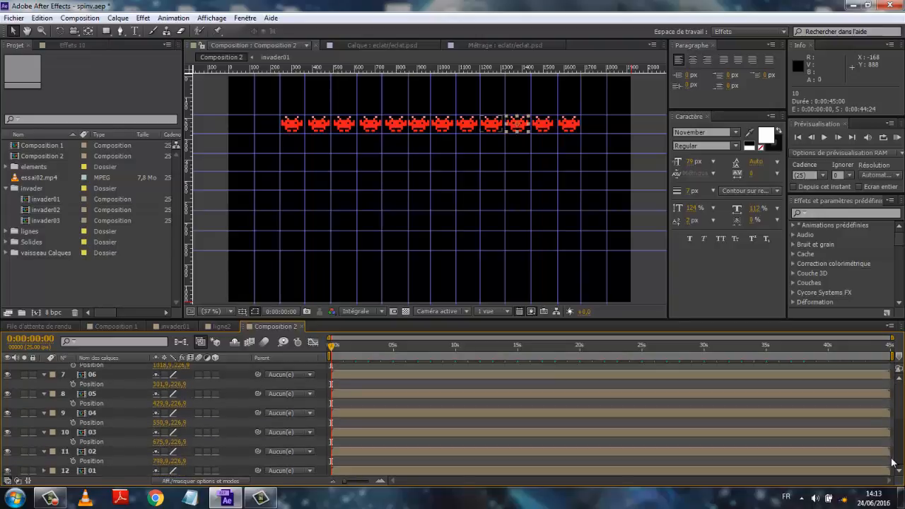
shift+click(88, 469)
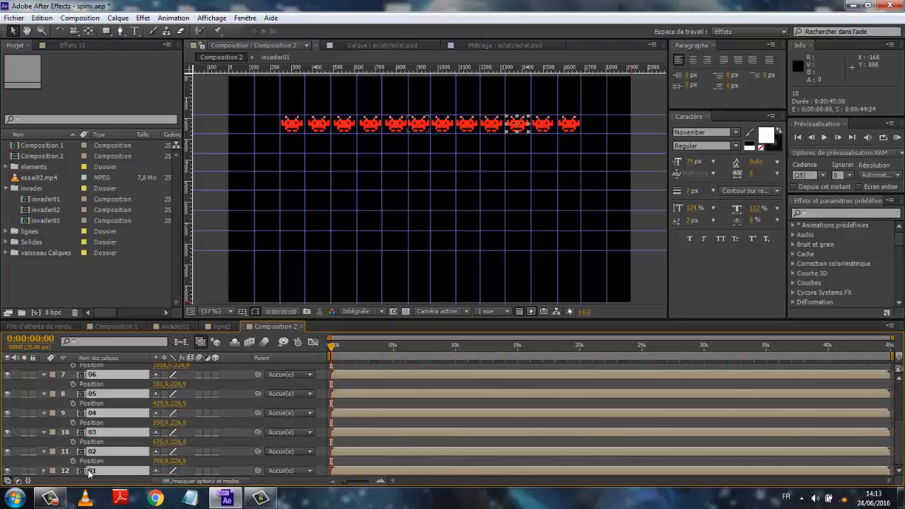
click(45, 451)
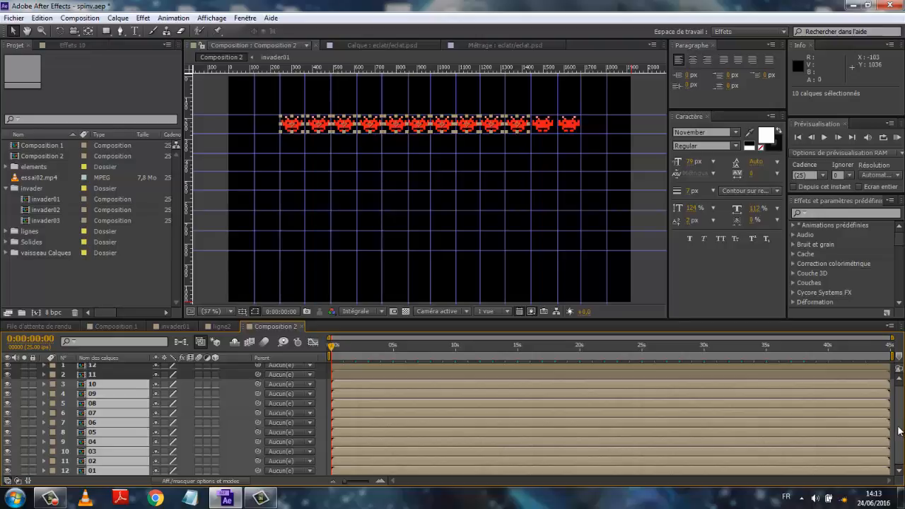
- Select all twelve invader layers and precompose them into a new composition named ligne1
scroll(145, 365, up, 1)
click(118, 365)
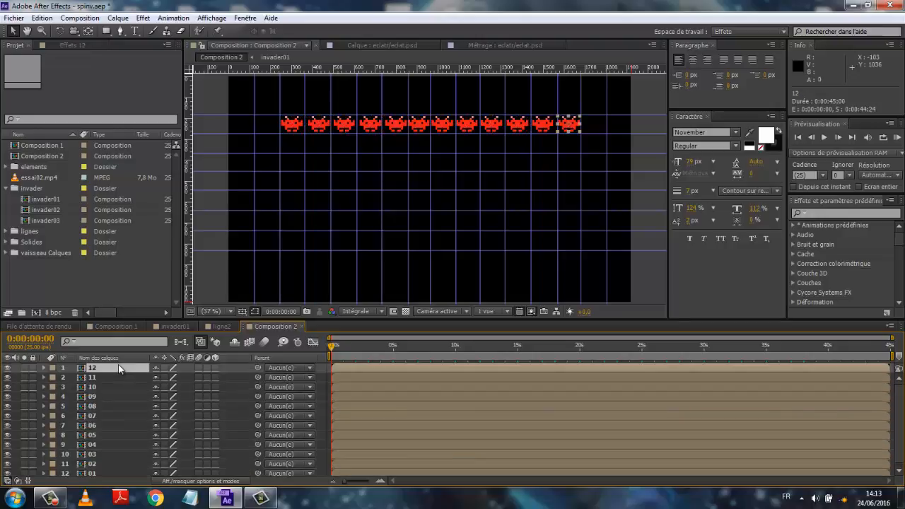
scroll(898, 453, down, 1)
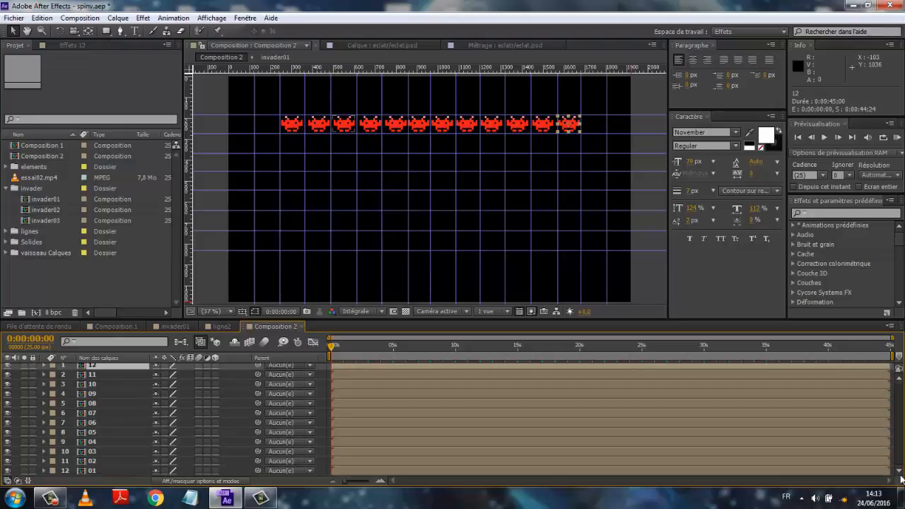
shift+click(111, 469)
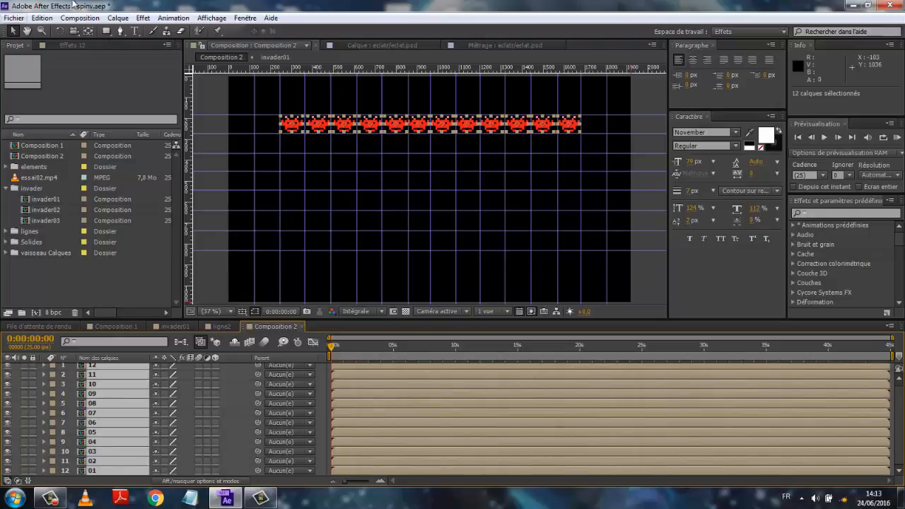
click(118, 19)
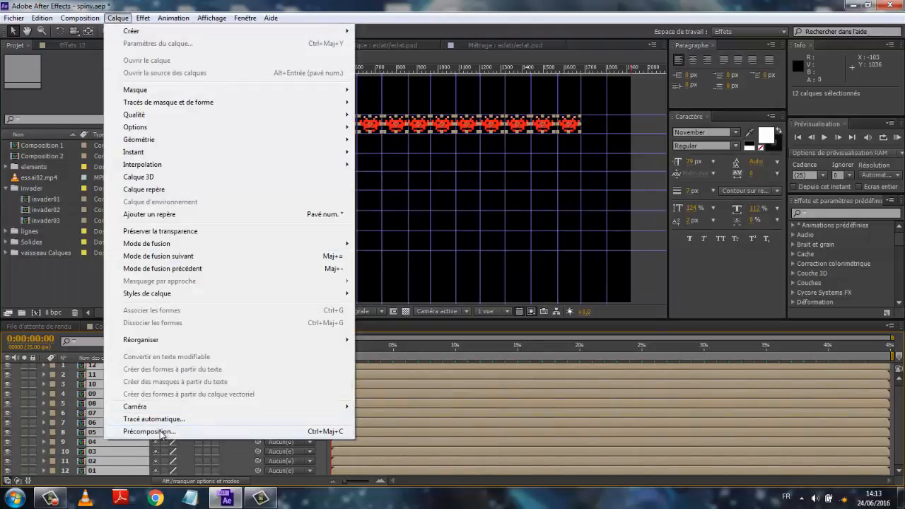
click(162, 432)
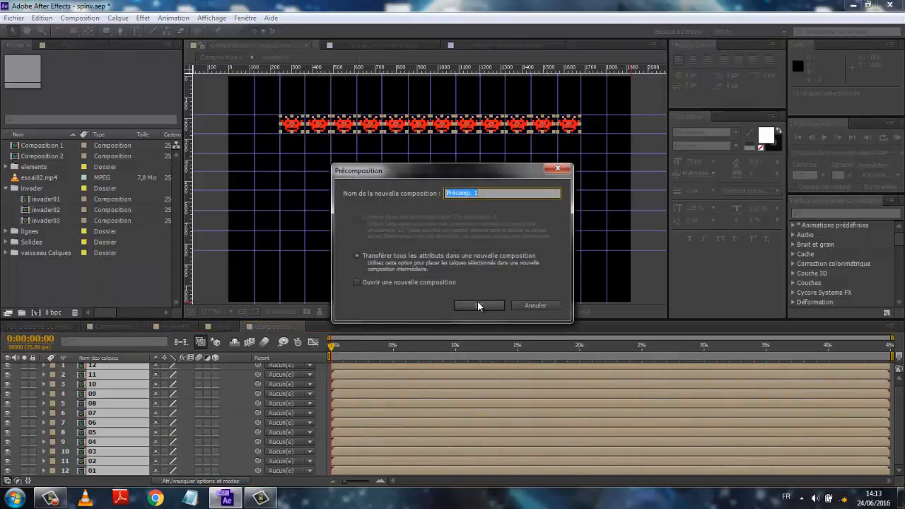
text(ligne1)
click(478, 302)
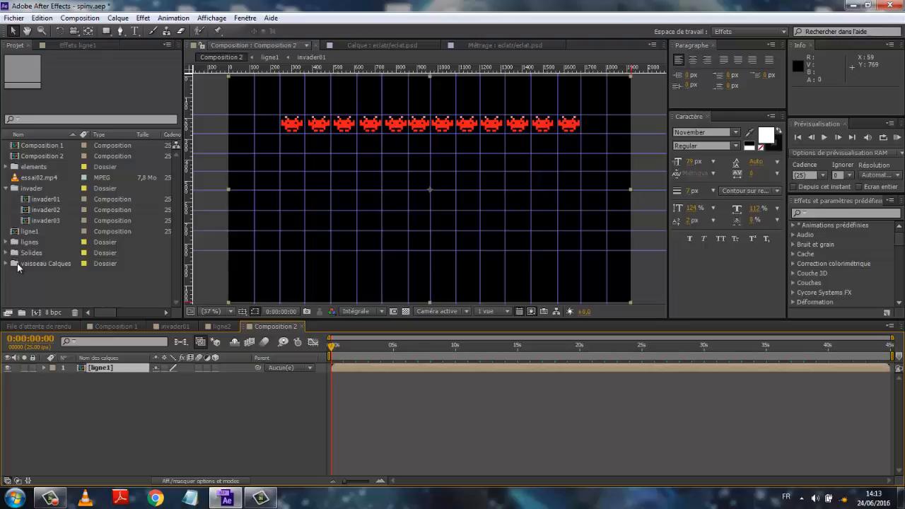
- Create a new null object layer and move it up in the composition to about 914, 354
click(6, 190)
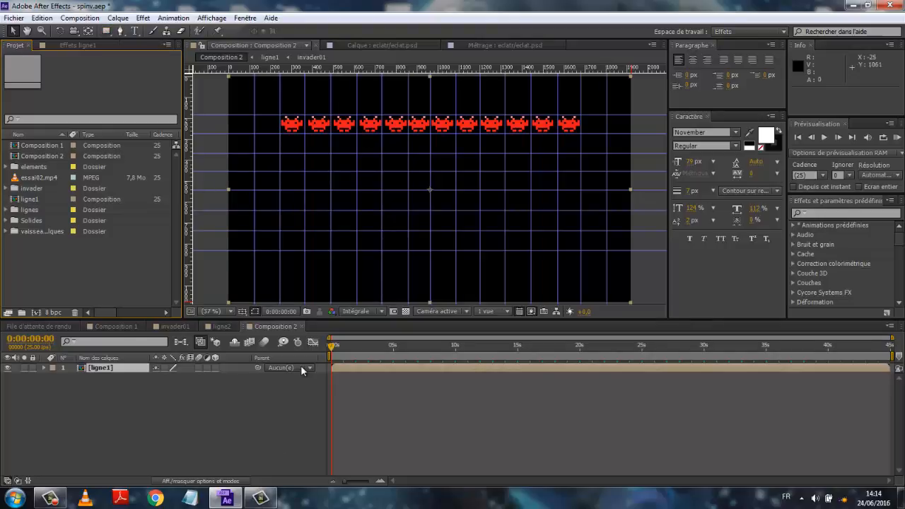
click(117, 18)
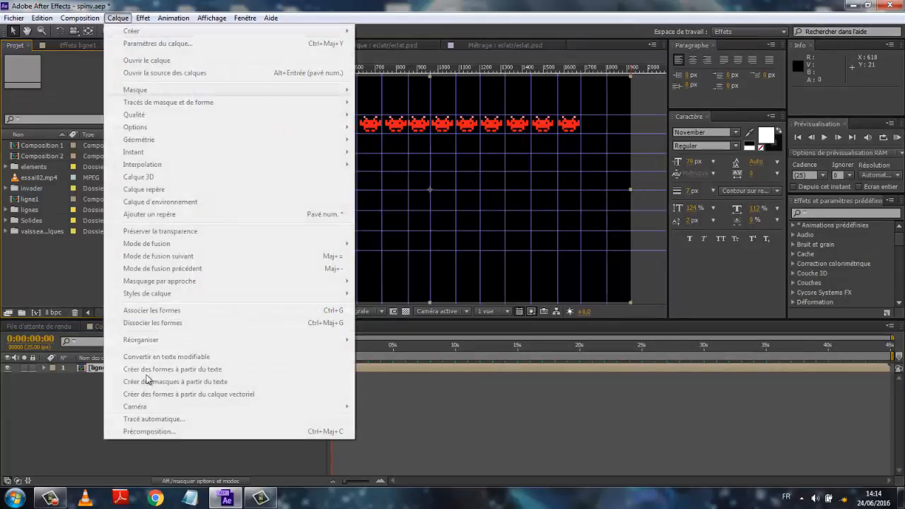
click(62, 402)
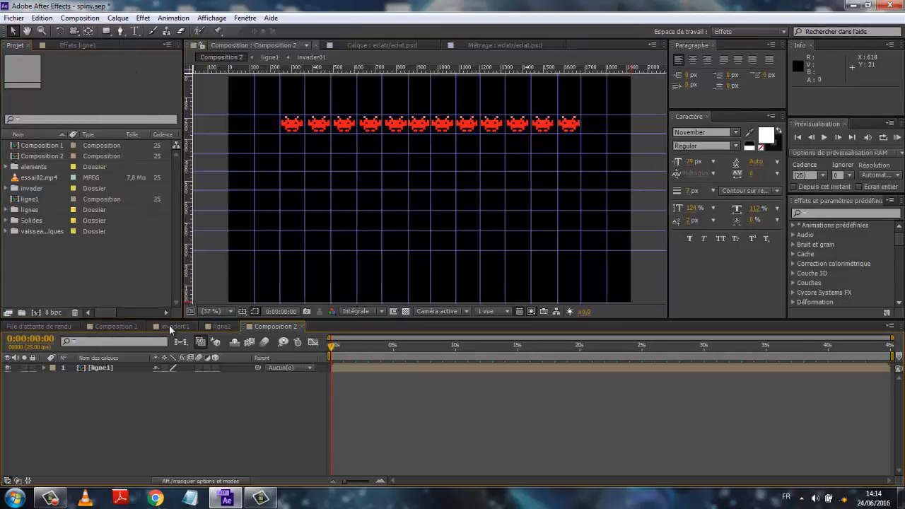
click(119, 19)
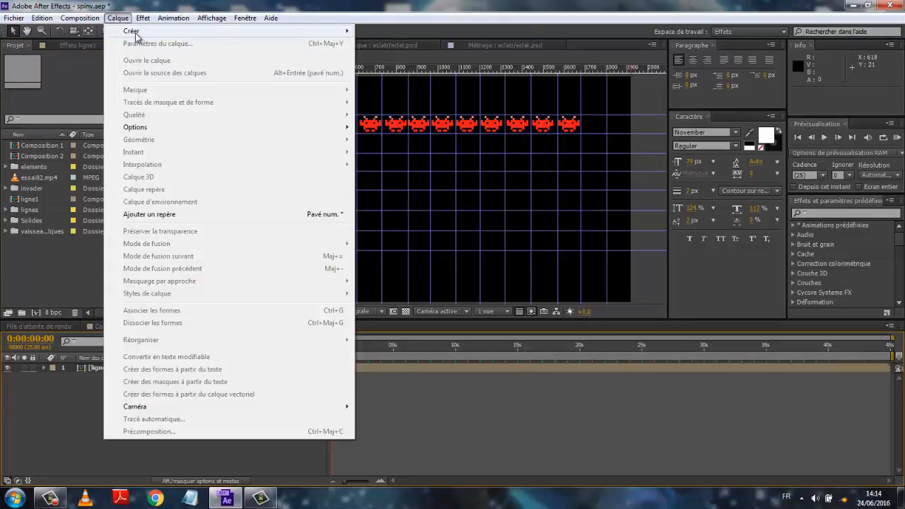
mouse_move(135, 32)
click(383, 82)
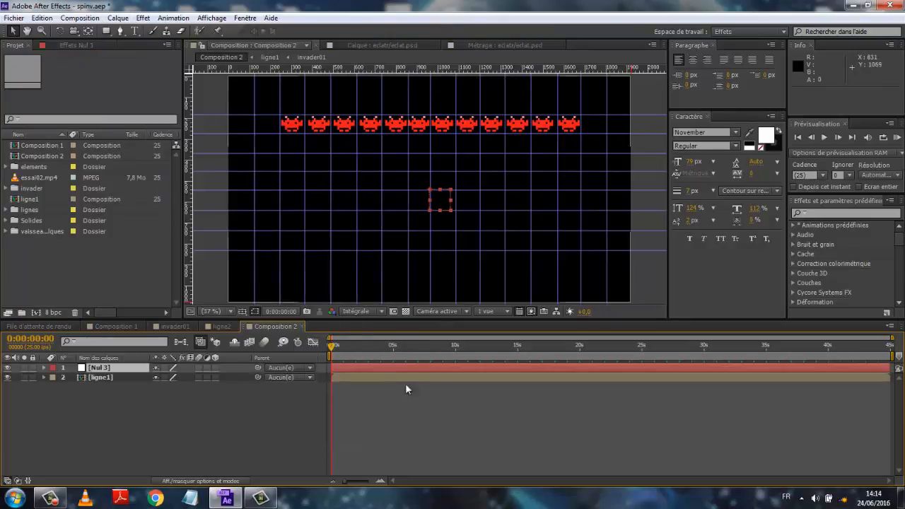
drag(441, 205, 427, 170)
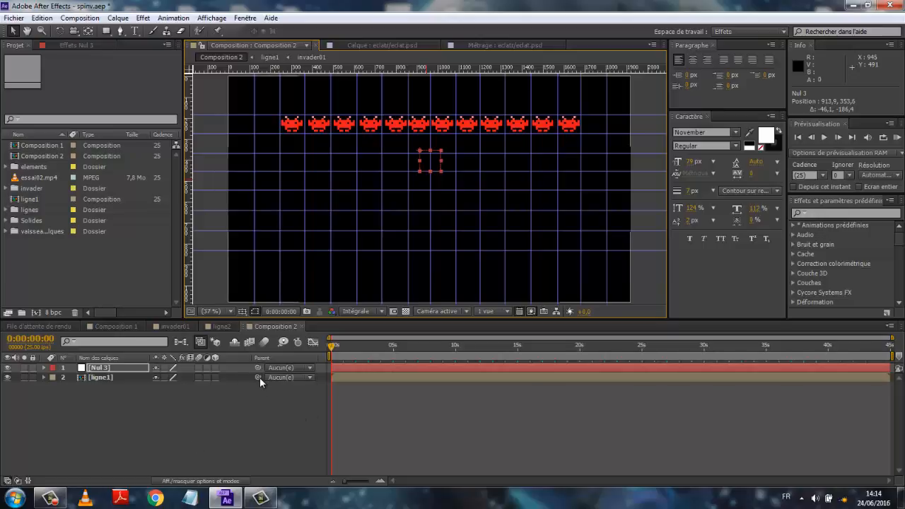
- Parent the ligne1 layer to the null and set a first position keyframe on the null at 0 s
drag(258, 376, 106, 368)
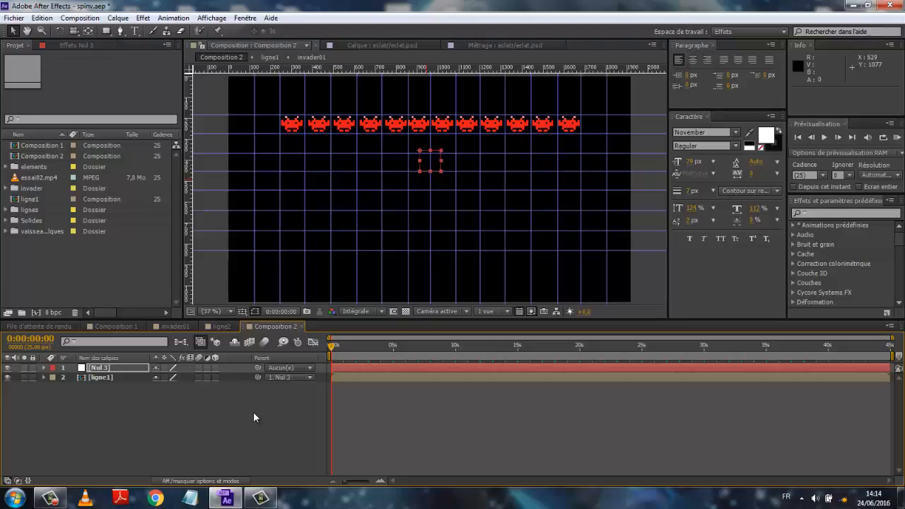
key(p)
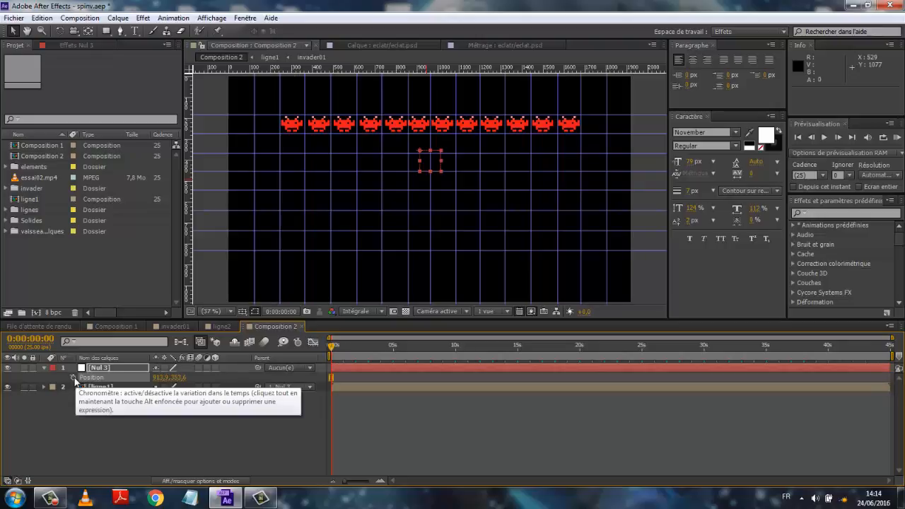
click(74, 378)
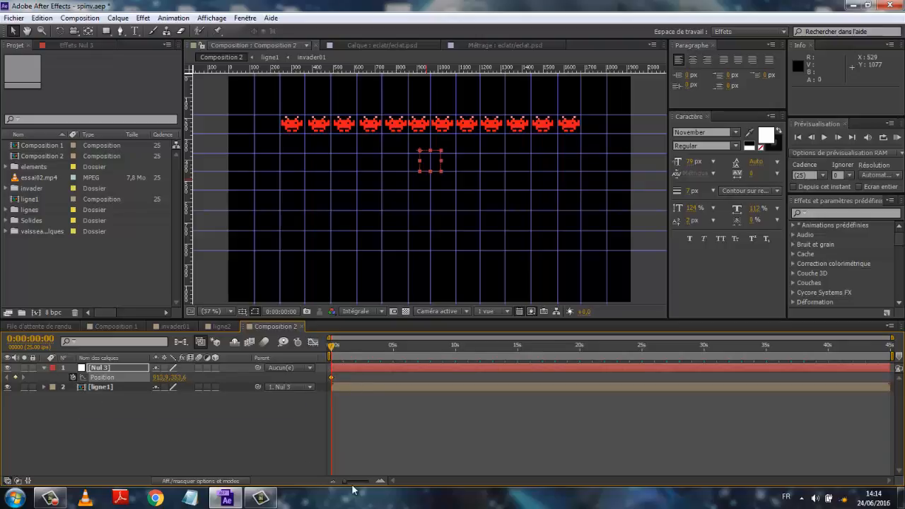
- Move to frame 0:00:00:13 and set the null's X position to 853.9
drag(345, 485, 365, 483)
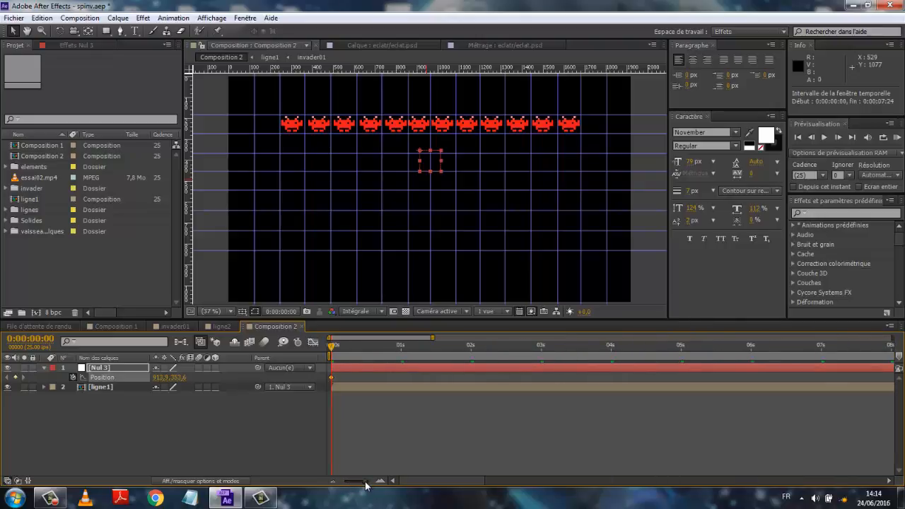
drag(333, 347, 369, 351)
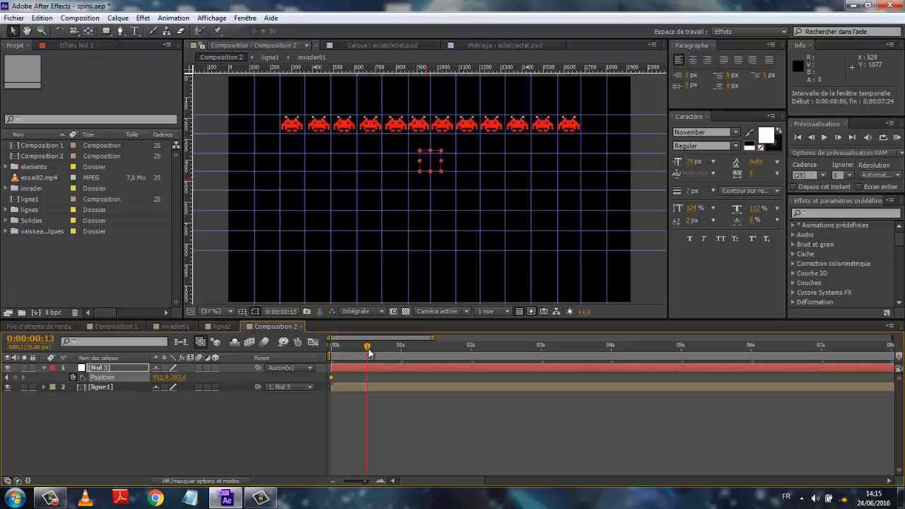
mouse_move(367, 349)
mouse_down()
mouse_move(339, 347)
mouse_move(367, 349)
mouse_up()
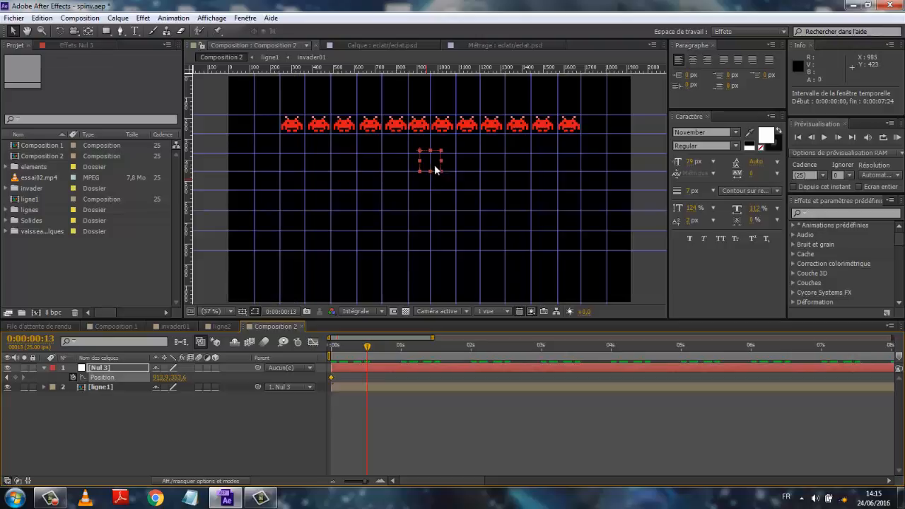
drag(160, 382, 124, 382)
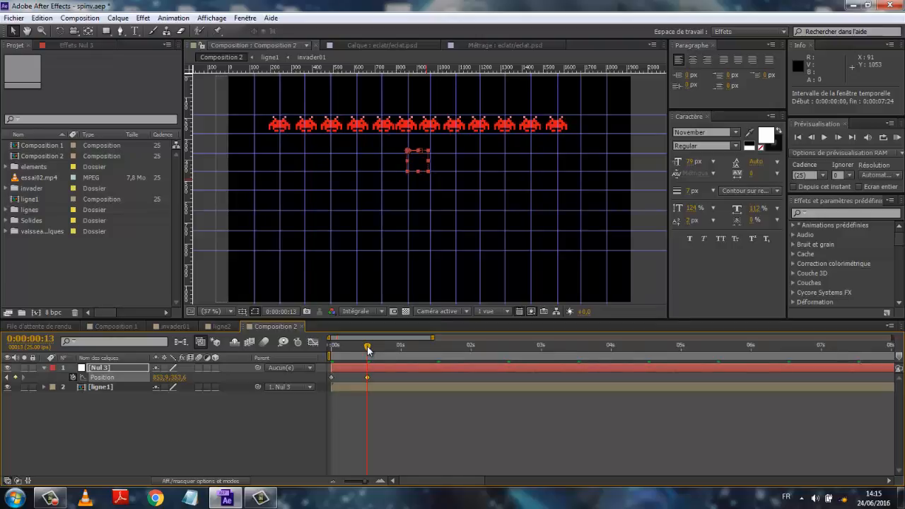
- Move to 0:00:01:00 and set the null's X position to 801.9
drag(367, 348, 370, 347)
click(401, 348)
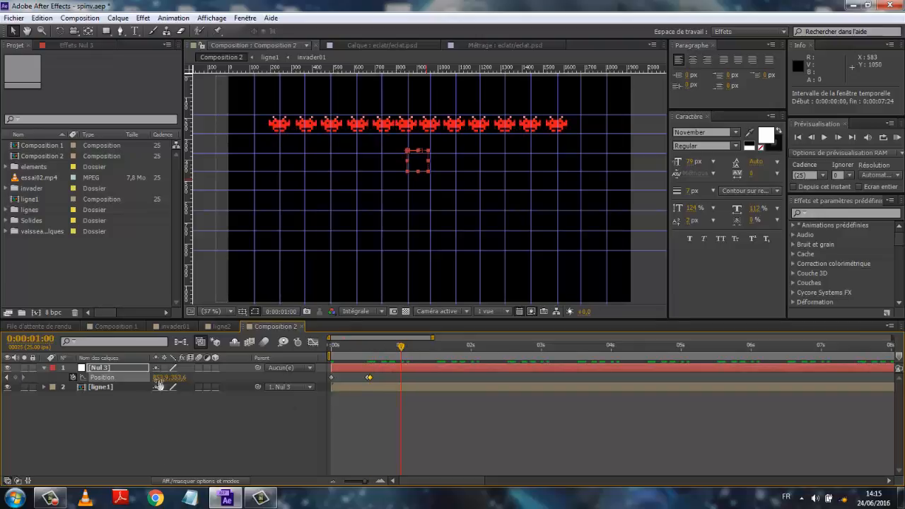
drag(157, 378, 130, 381)
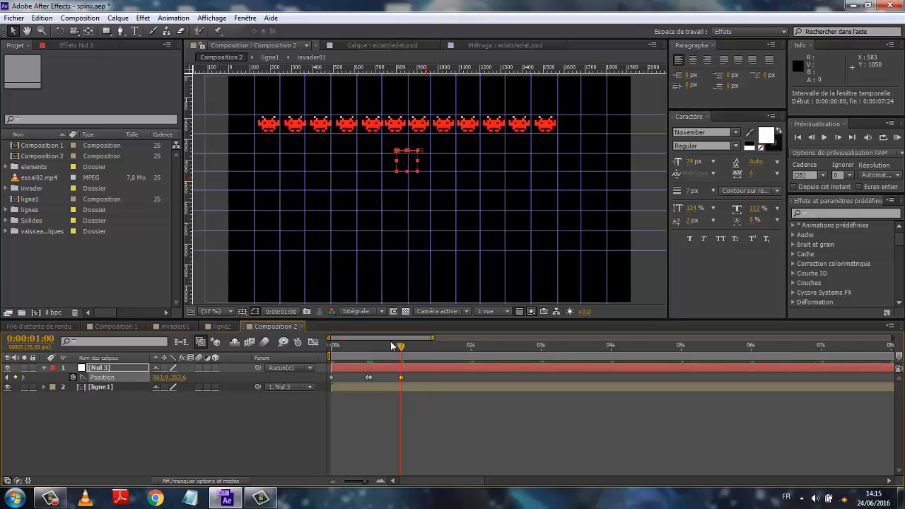
- Play back the animation from the start and scrub through the timeline to review the movement
drag(401, 347, 310, 363)
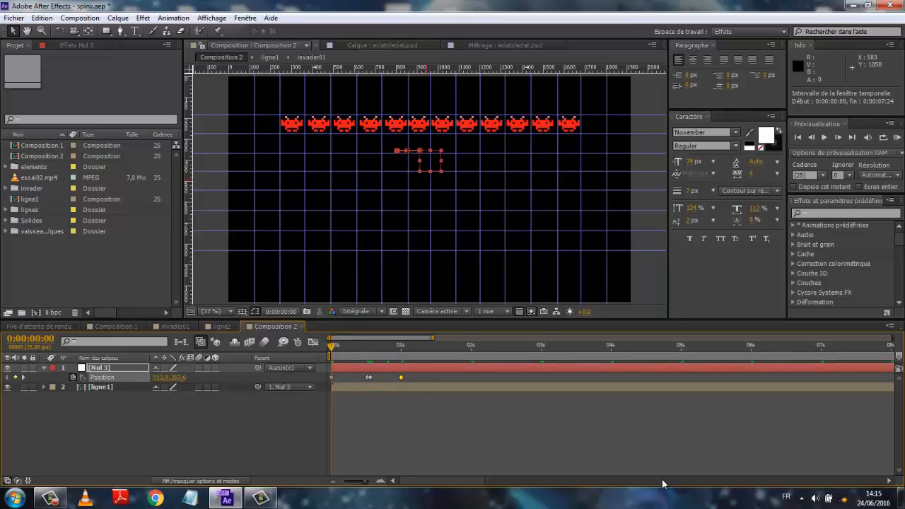
key(space)
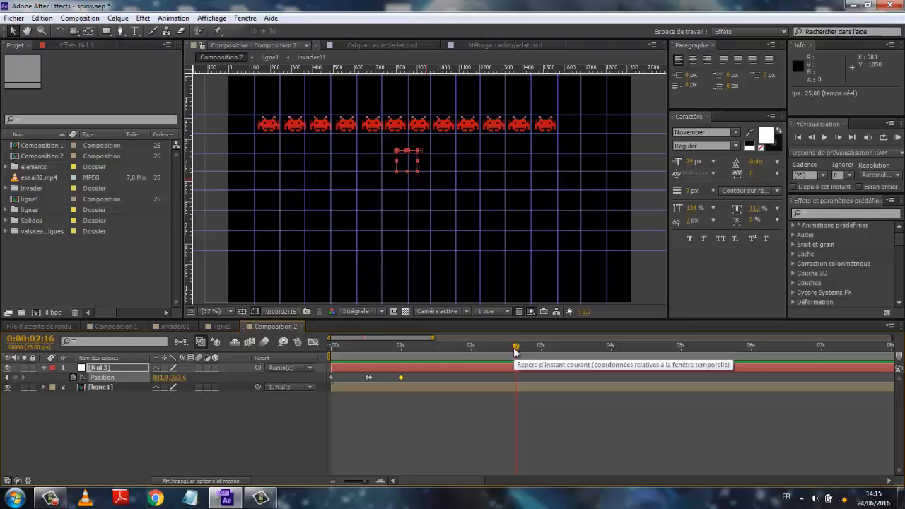
drag(516, 351, 436, 356)
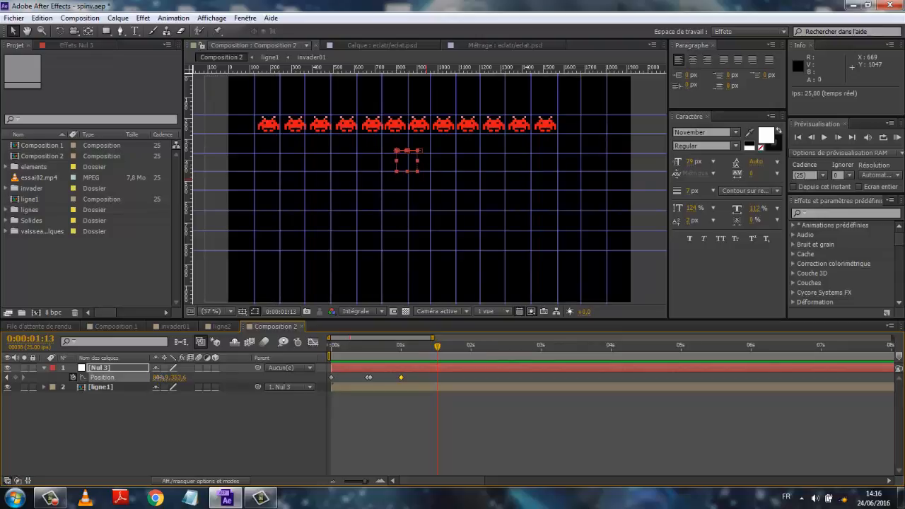
- Set the null's X position to 860.9 at 0:00:01:13 and add a holding position keyframe at 0:00:01:15
drag(159, 377, 193, 378)
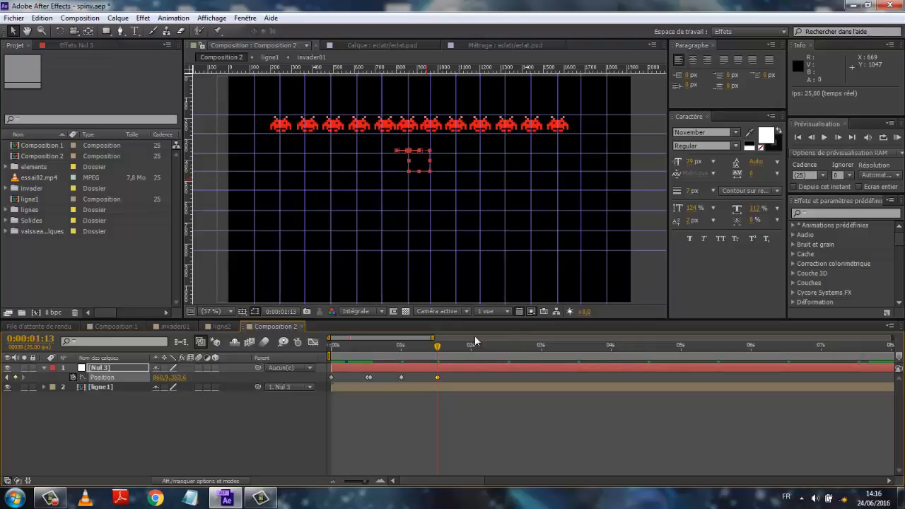
click(440, 348)
drag(440, 377, 442, 377)
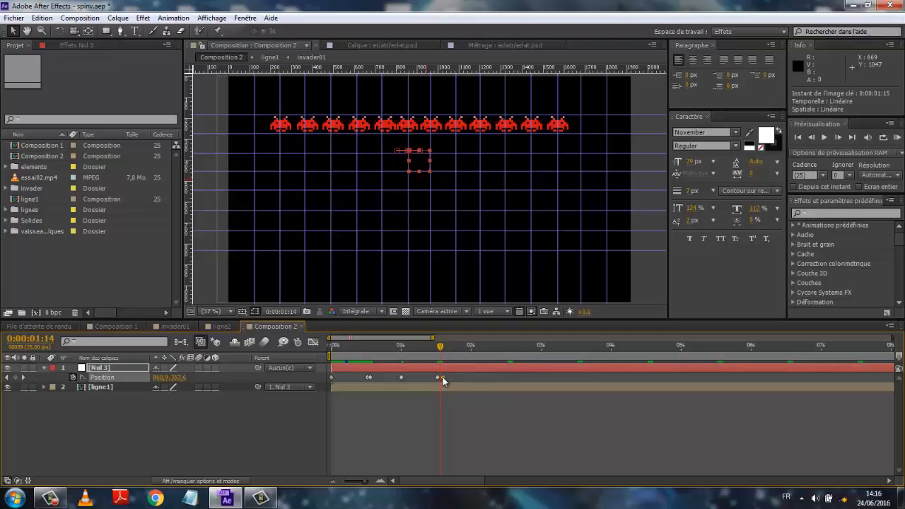
click(369, 377)
- Move to 0:00:02:00 and set the null's X position to 919.9
drag(441, 349, 470, 352)
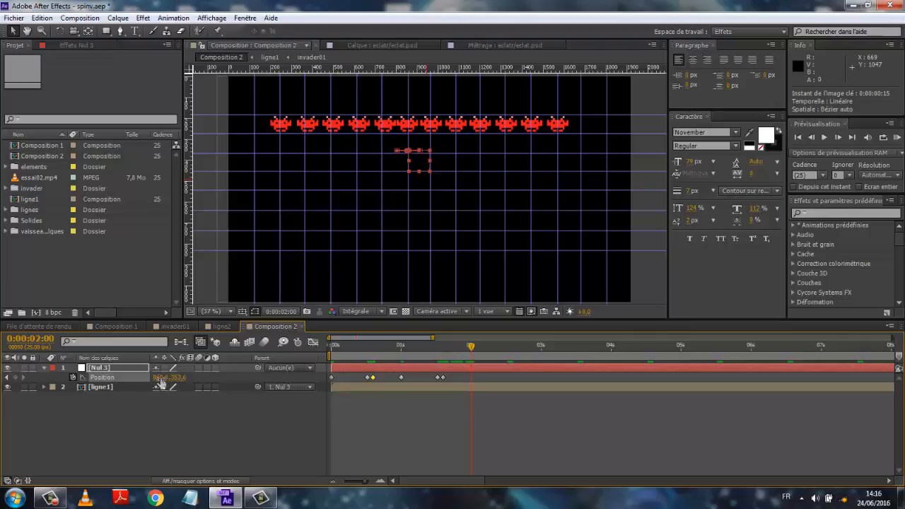
drag(161, 378, 196, 379)
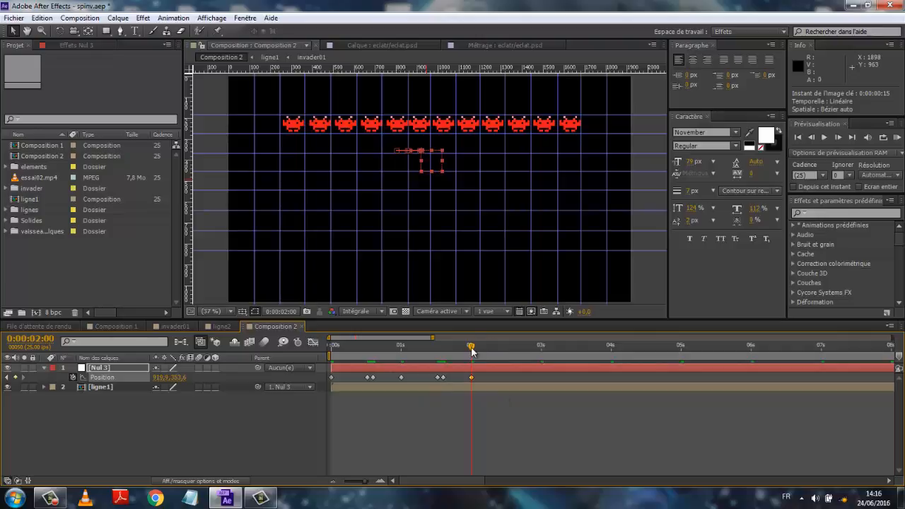
- Move to 0:00:02:02, set the null's Y position to 399.6, and add a position keyframe at 0:00:02:03
drag(473, 350, 475, 351)
drag(473, 348, 477, 349)
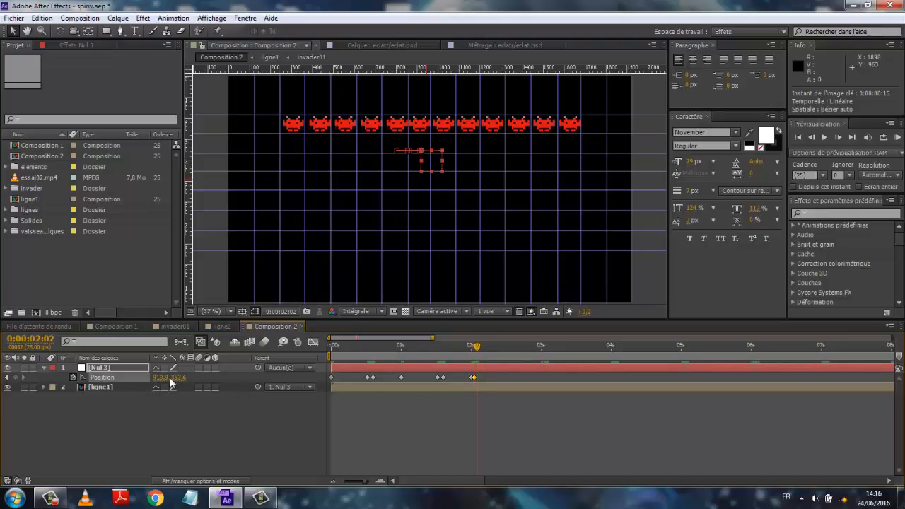
drag(177, 378, 204, 379)
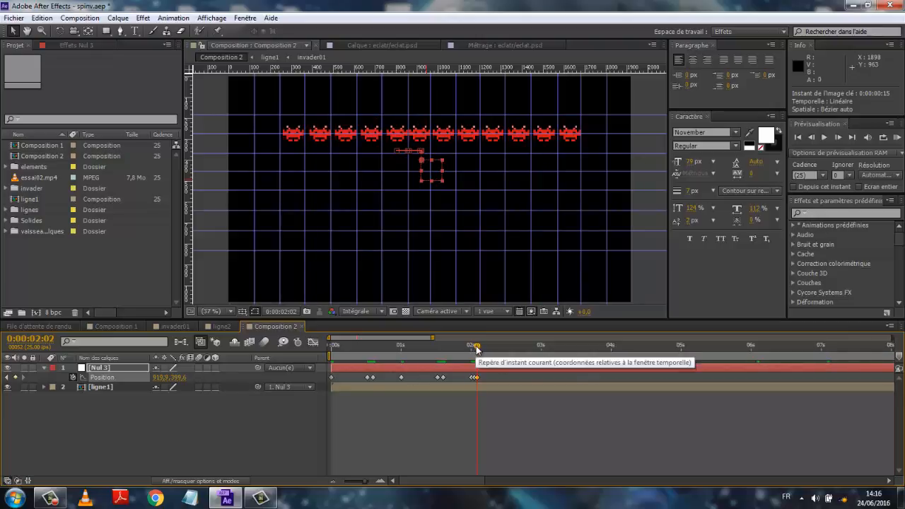
mouse_move(476, 349)
mouse_down()
mouse_move(394, 346)
mouse_move(480, 357)
mouse_up()
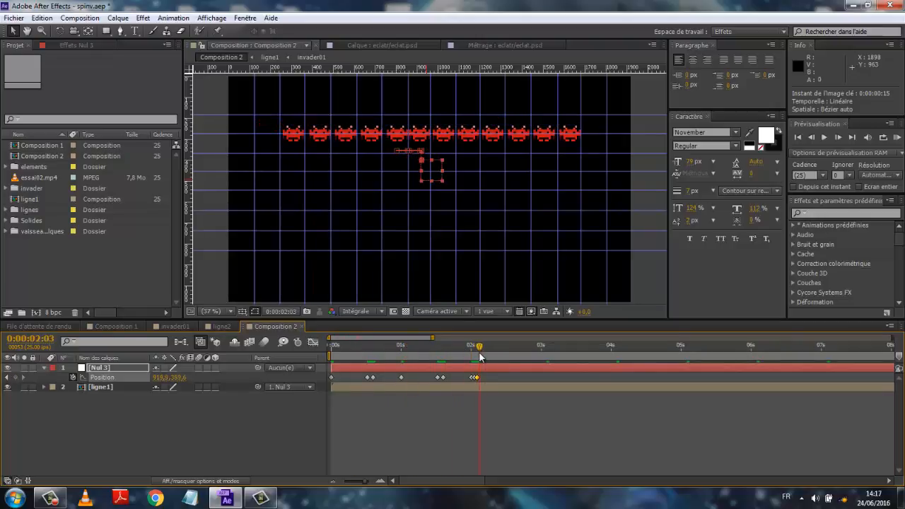
click(16, 378)
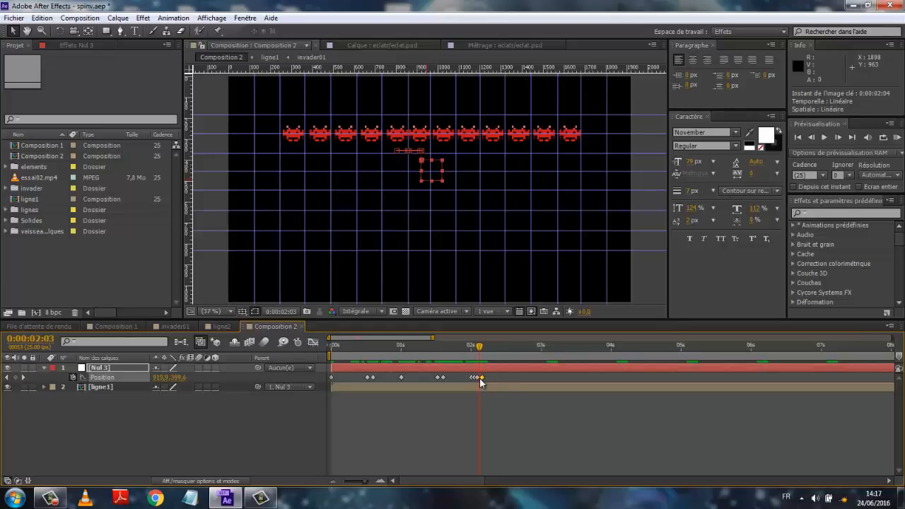
- Move to 0:00:02:13 and set the null's X position to 860.9
drag(480, 347, 501, 353)
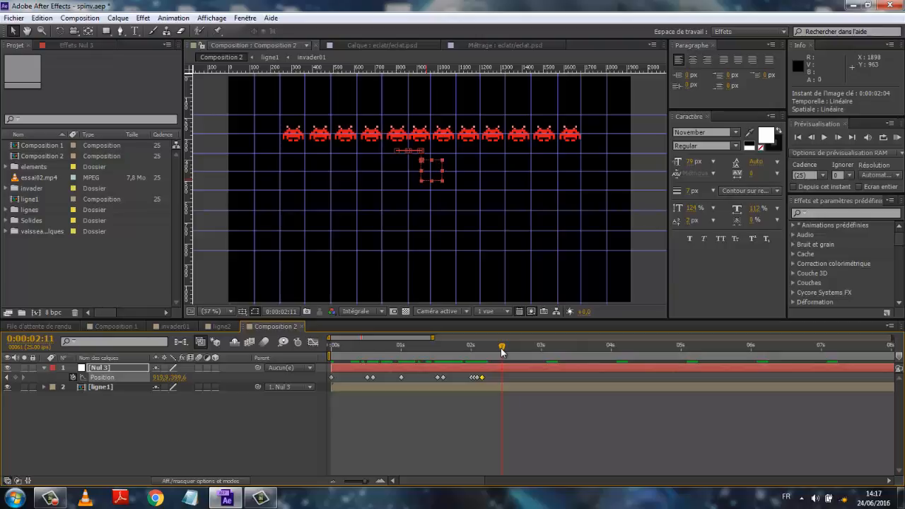
drag(503, 351, 509, 351)
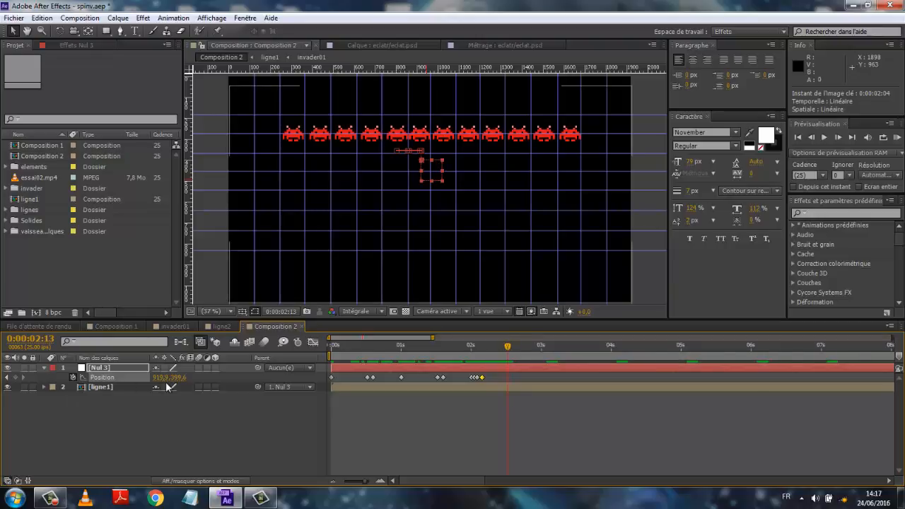
drag(157, 379, 126, 383)
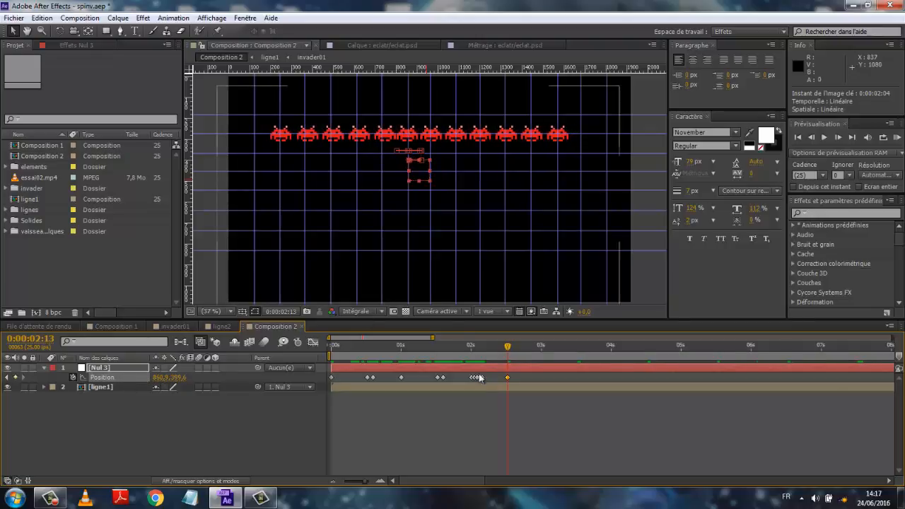
- Move to 0:00:03:00 and set the null's X position to 796.9
click(512, 349)
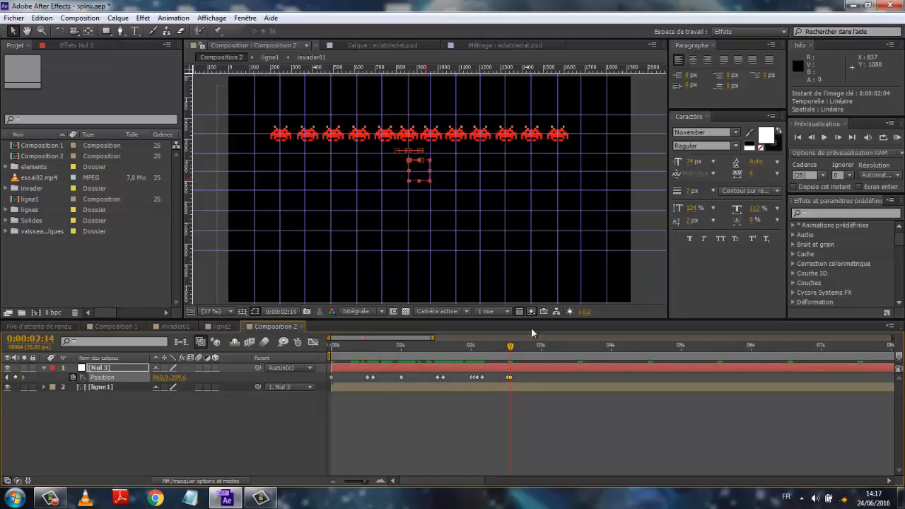
drag(509, 349, 541, 353)
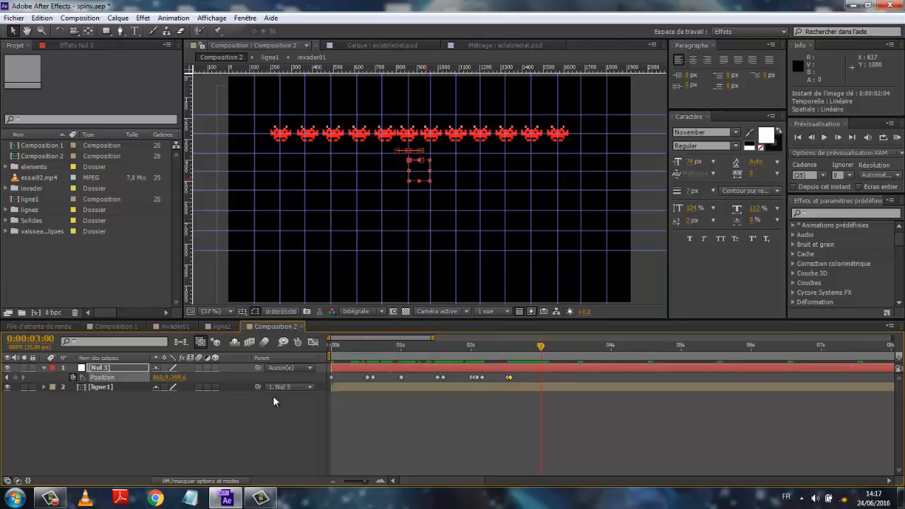
drag(161, 379, 126, 379)
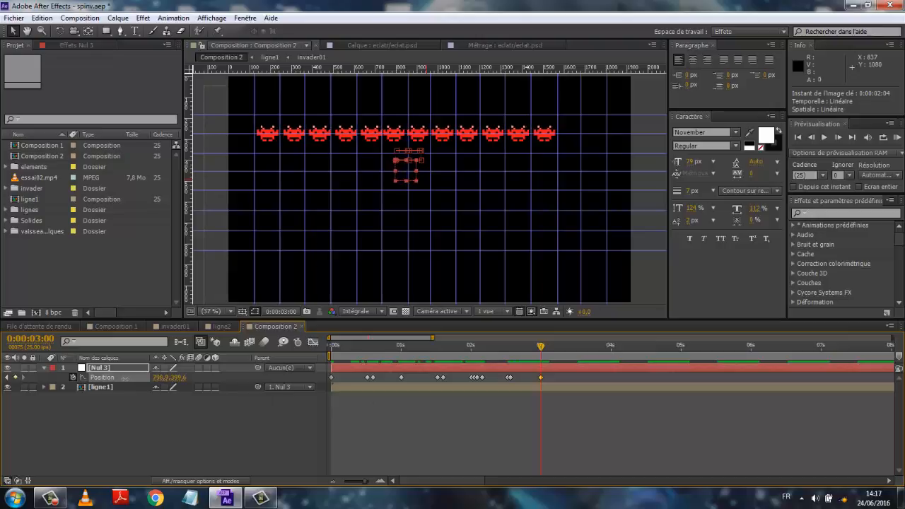
click(544, 346)
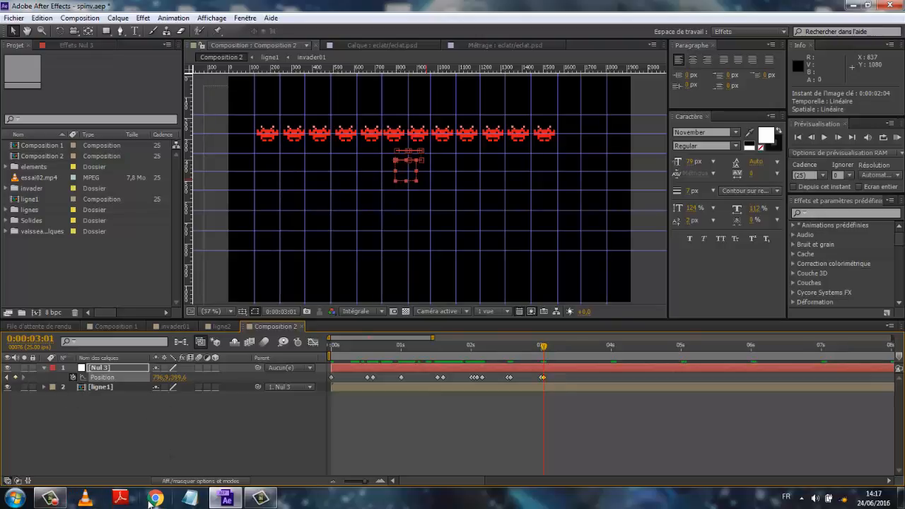
click(51, 501)
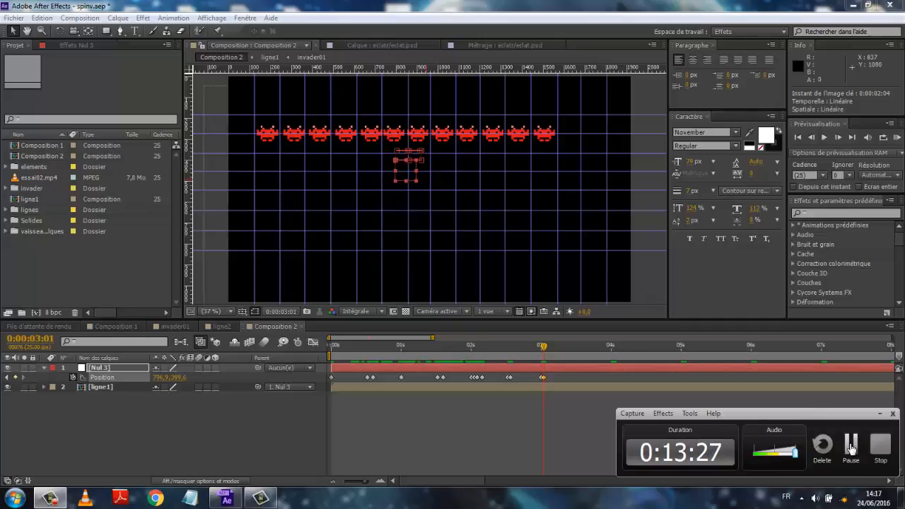
click(852, 446)
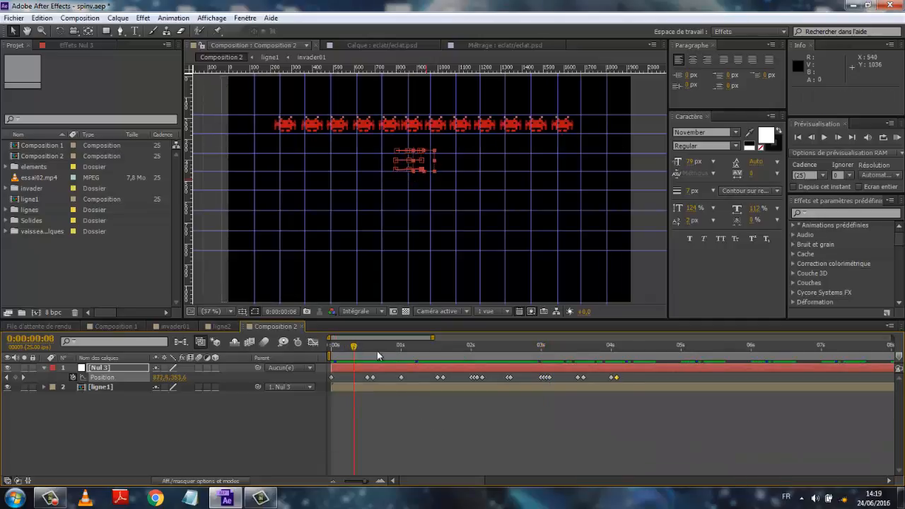
- Play back and scrub through the null's stepped sideways animation from the start
drag(379, 356, 321, 402)
key(space)
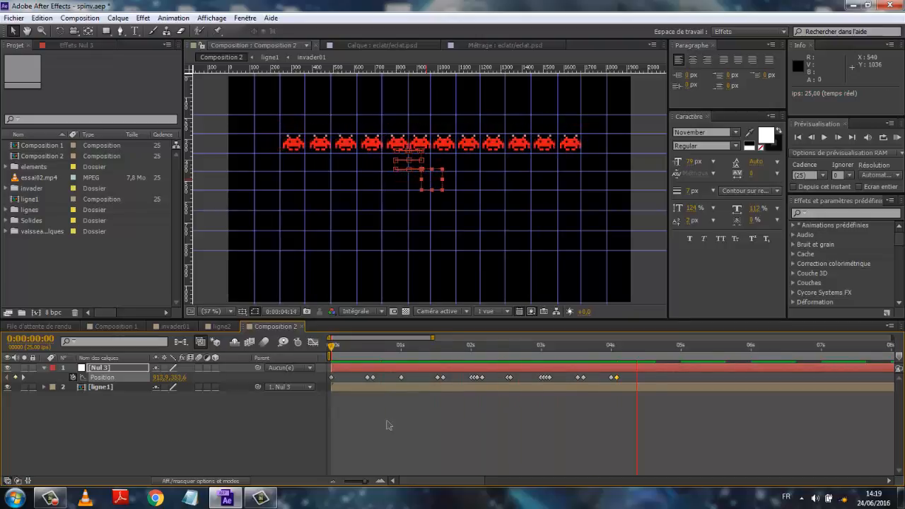
key(space)
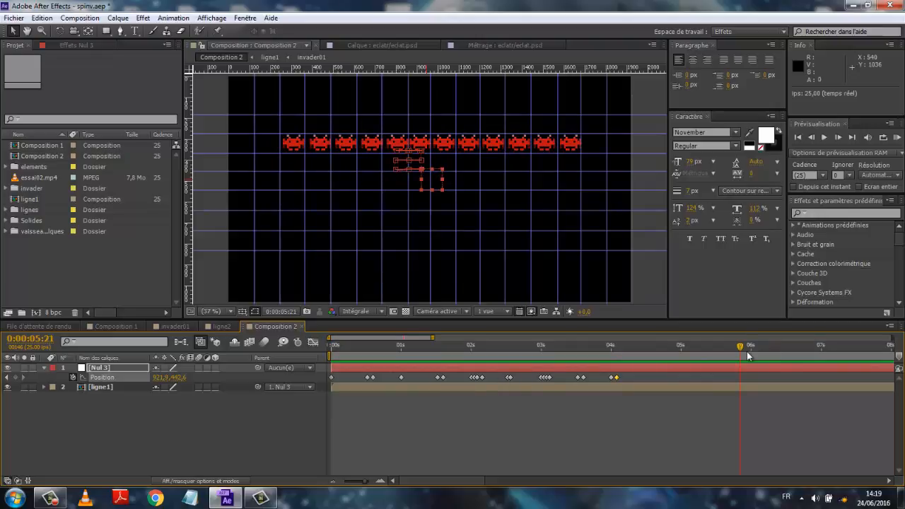
drag(741, 350, 326, 359)
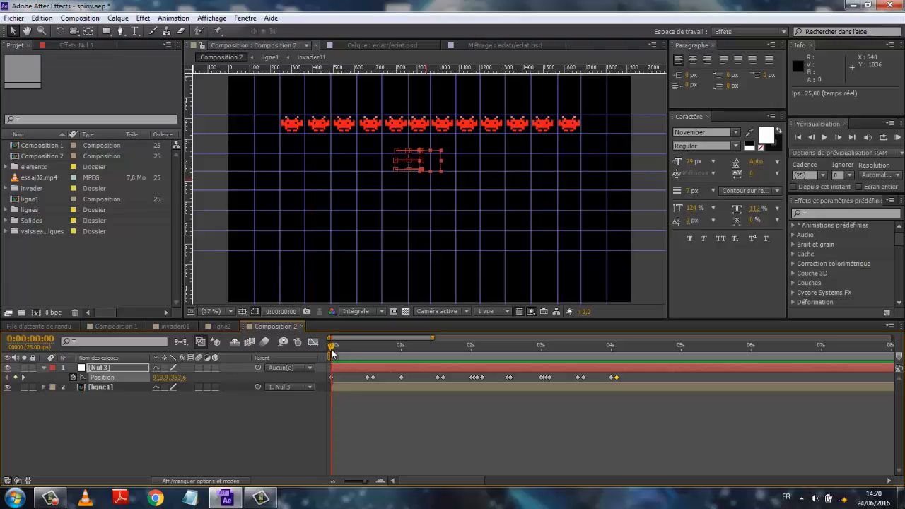
drag(332, 352, 667, 367)
drag(398, 364, 561, 371)
key(Home)
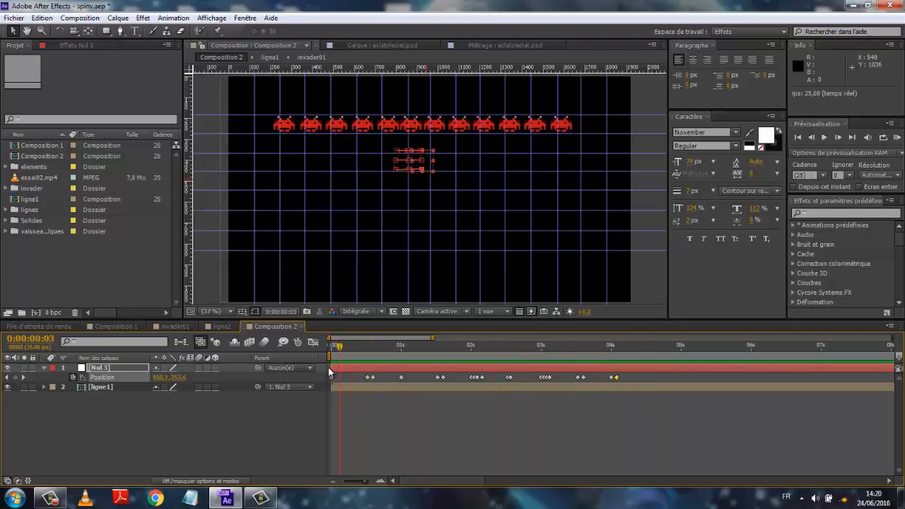
- Open the ligne1 precomposition and trim invader layer 12 to end at 0:00:02:08
click(44, 387)
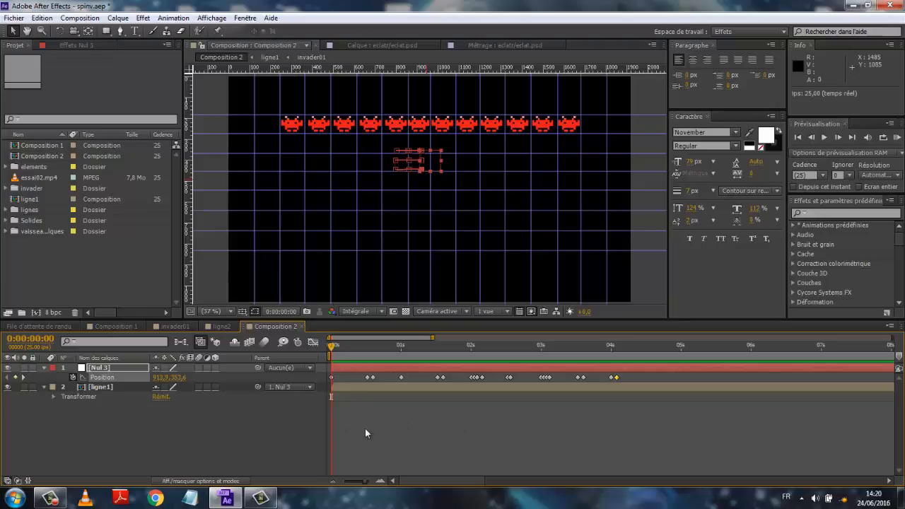
click(43, 387)
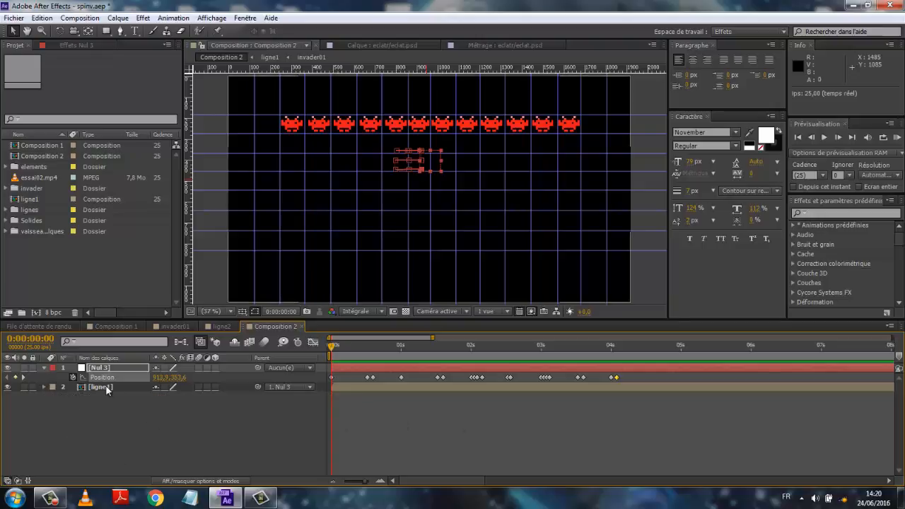
double_click(106, 388)
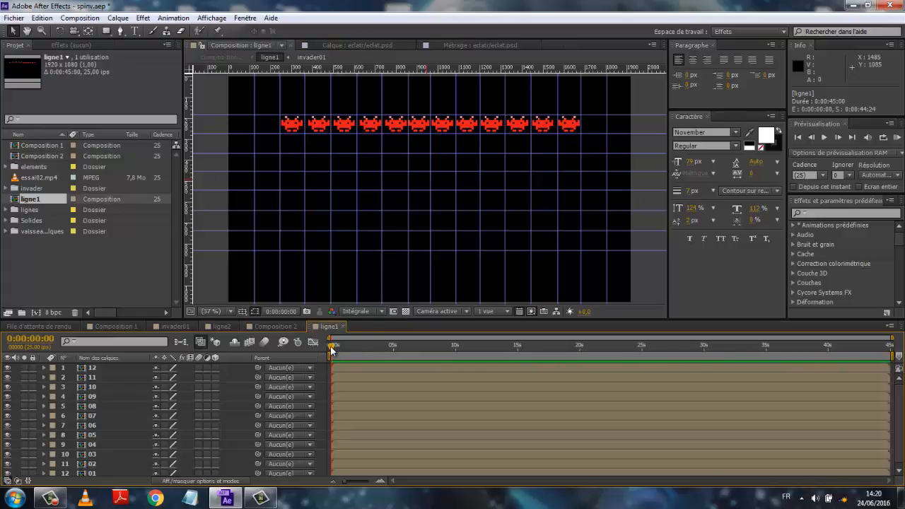
drag(333, 348, 360, 352)
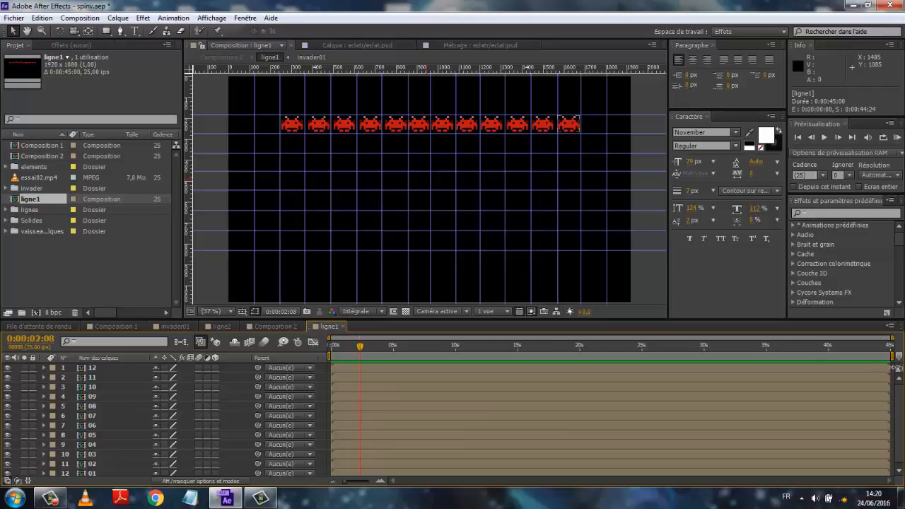
drag(893, 368, 360, 368)
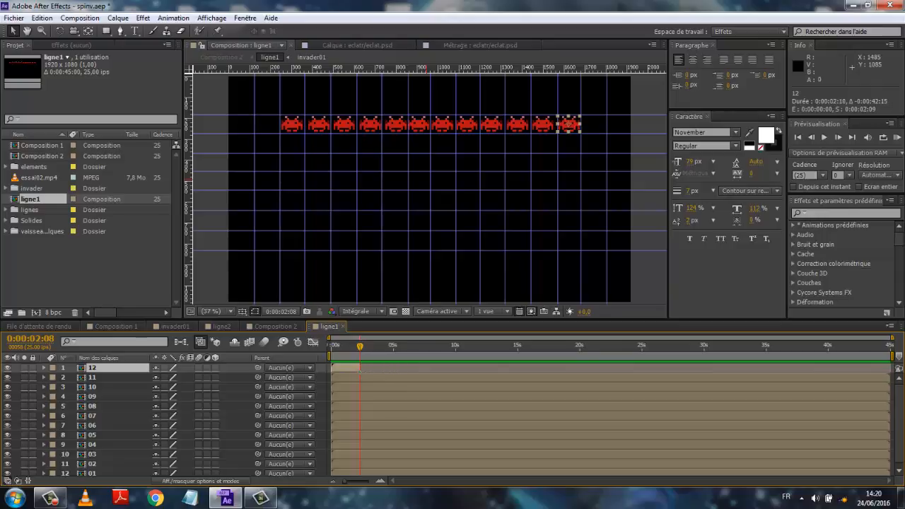
- Preview the ligne1 composition from the start to check the trimmed invader
key(Home)
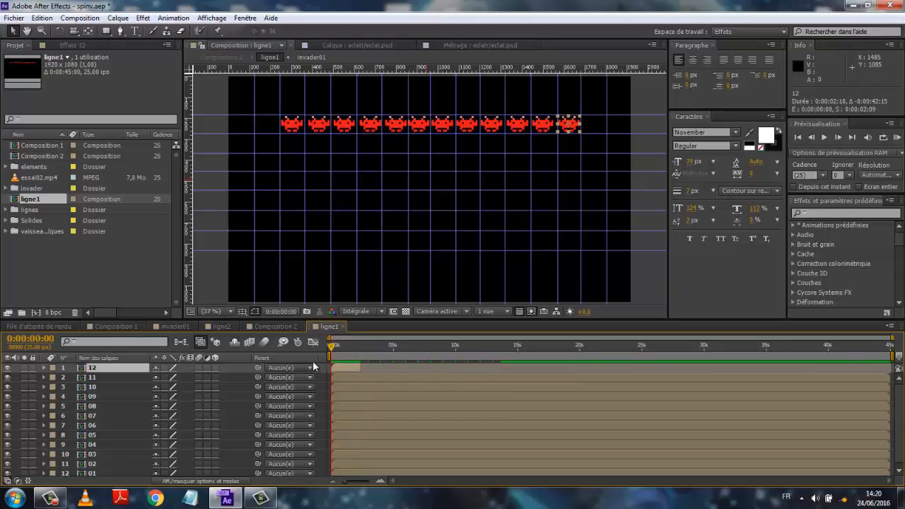
key(KP_0)
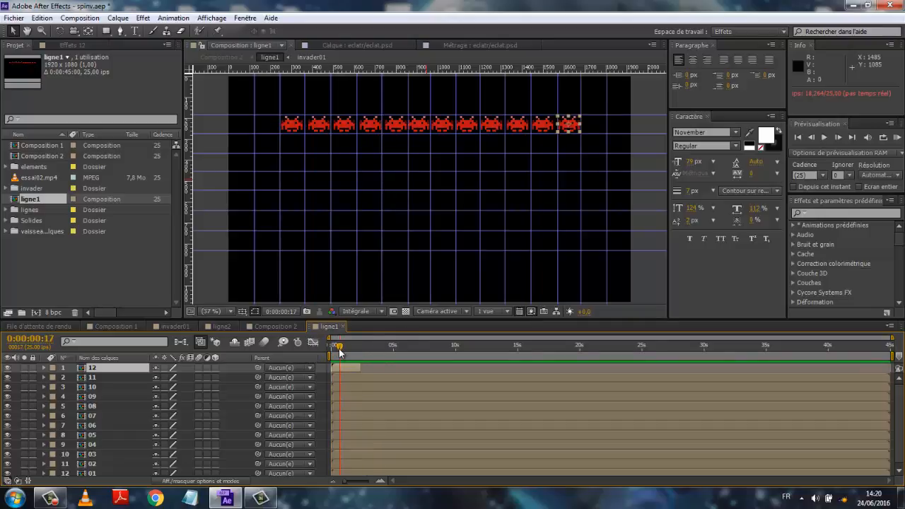
mouse_move(339, 348)
mouse_down()
mouse_move(360, 349)
mouse_move(334, 348)
mouse_move(359, 357)
mouse_move(333, 352)
mouse_move(364, 352)
mouse_move(330, 359)
mouse_move(376, 356)
mouse_move(327, 358)
mouse_up()
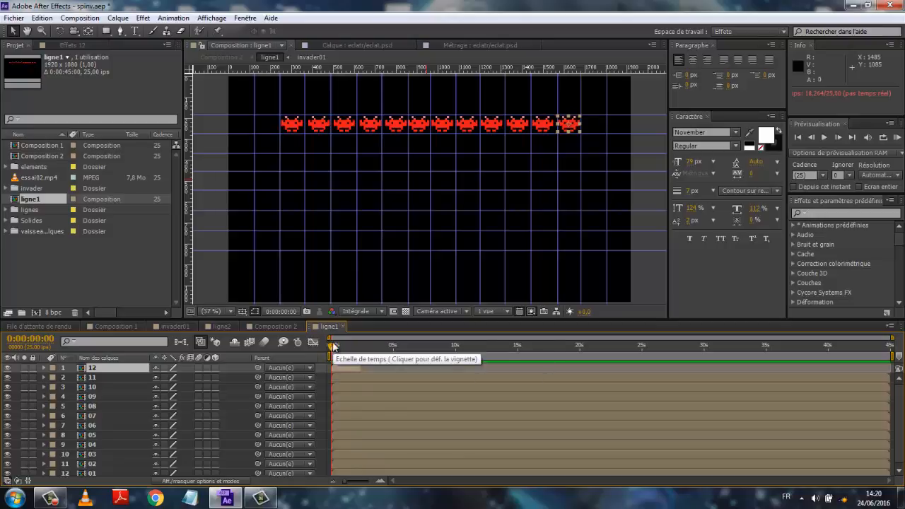
drag(331, 352, 358, 368)
drag(455, 372, 320, 379)
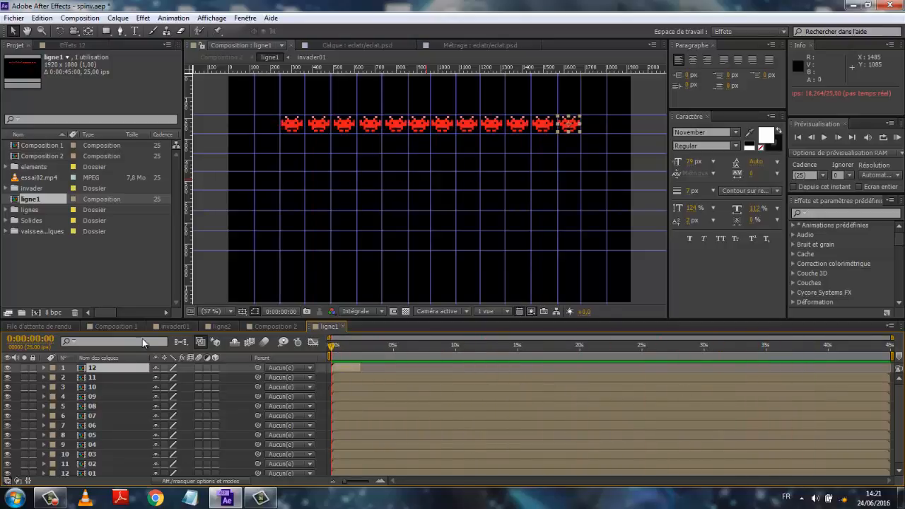